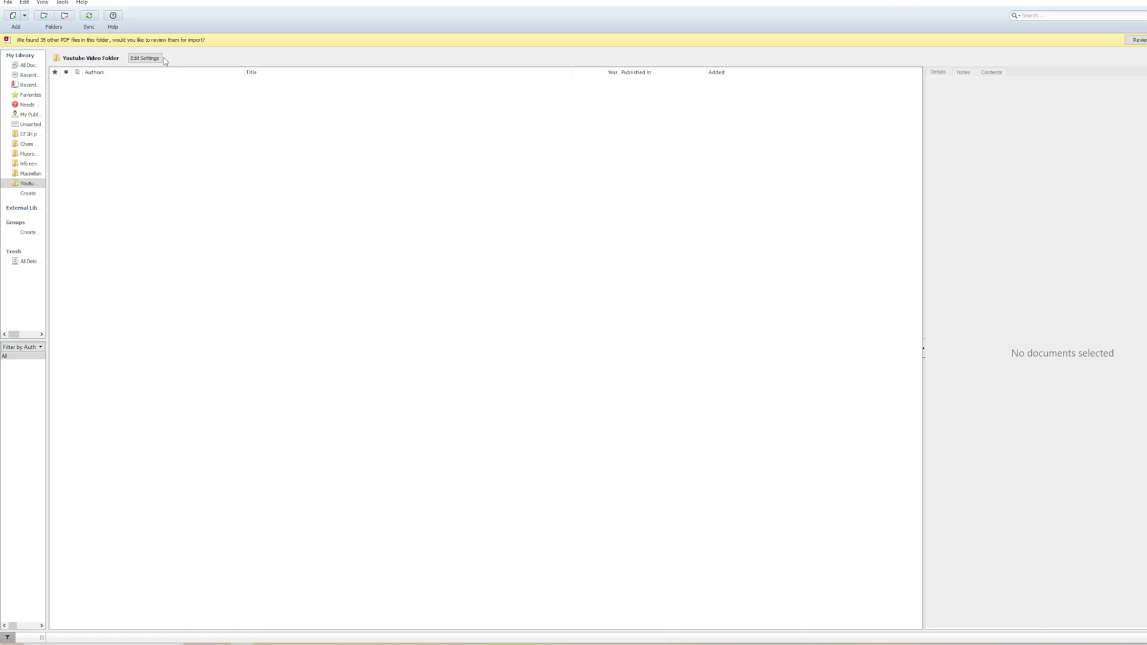
- Look over Mendeley's Tools menu for the Word plugin option and close it unchanged
click(63, 3)
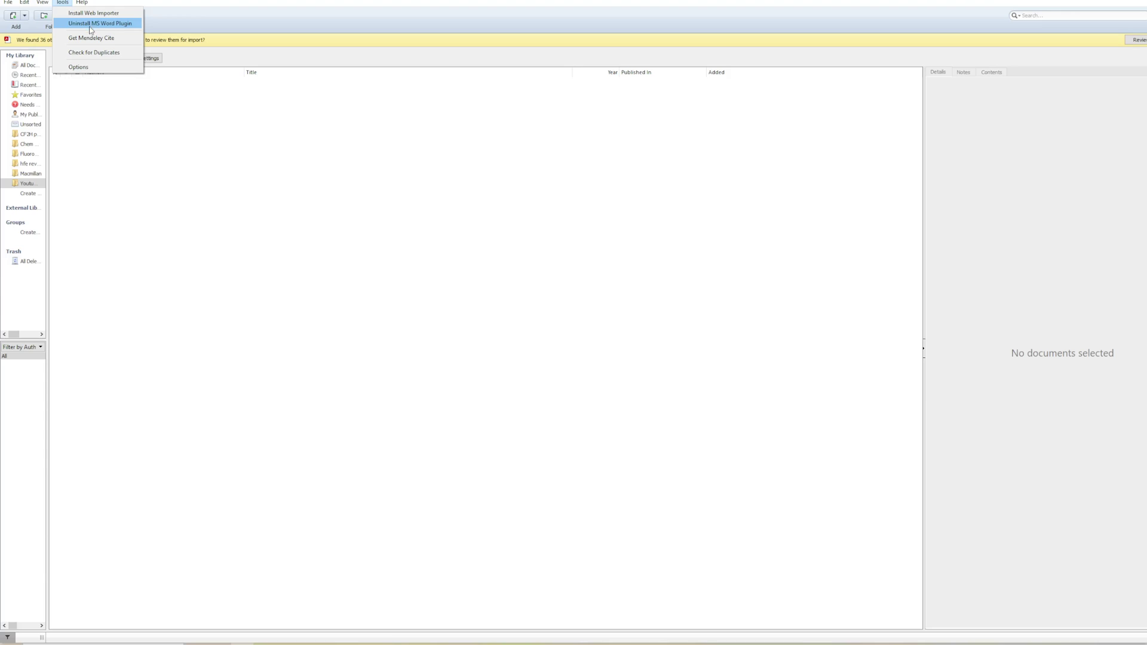
click(368, 541)
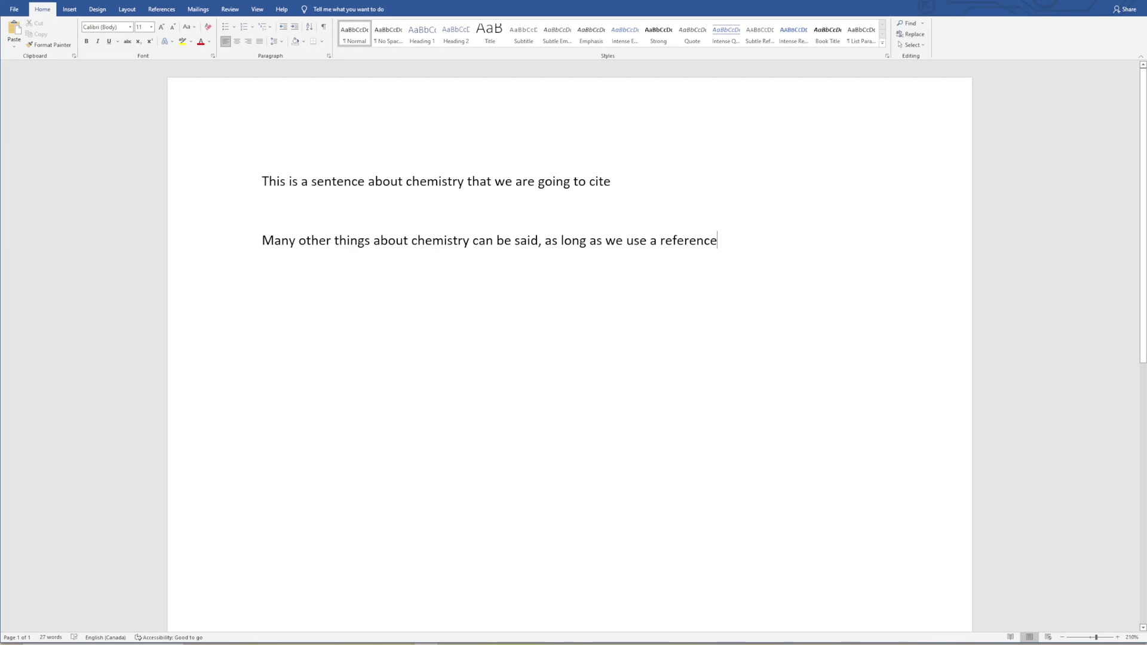
- Show Word's References tools with Mendeley Cite-O-Matic, then return to the ACS diazapentacenes article
click(224, 14)
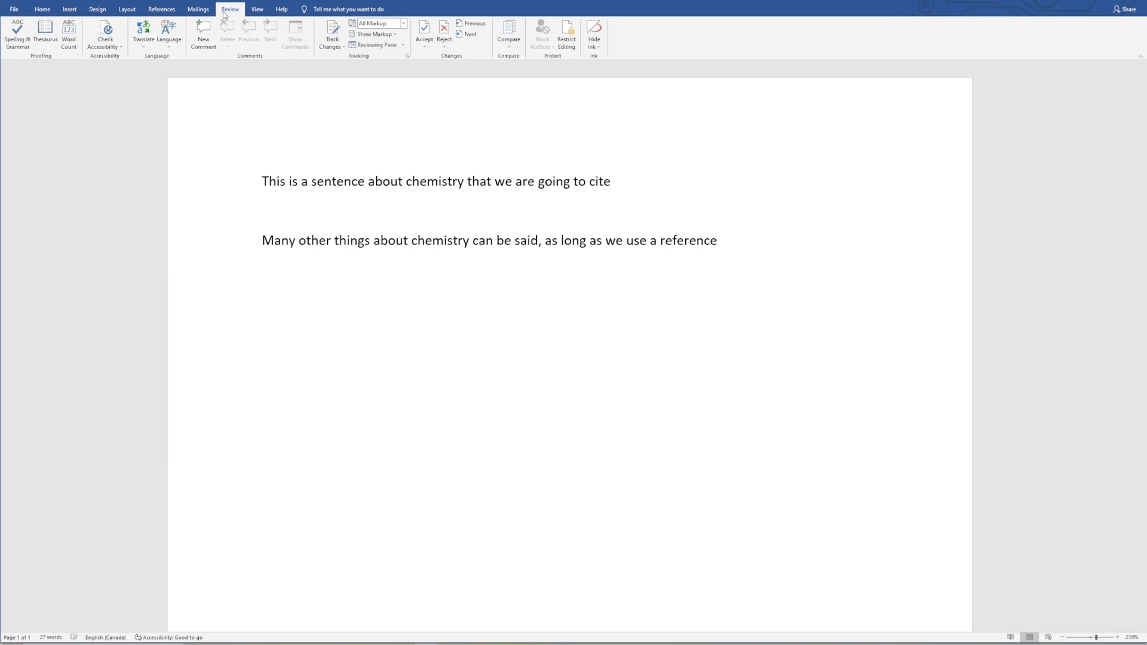
click(174, 9)
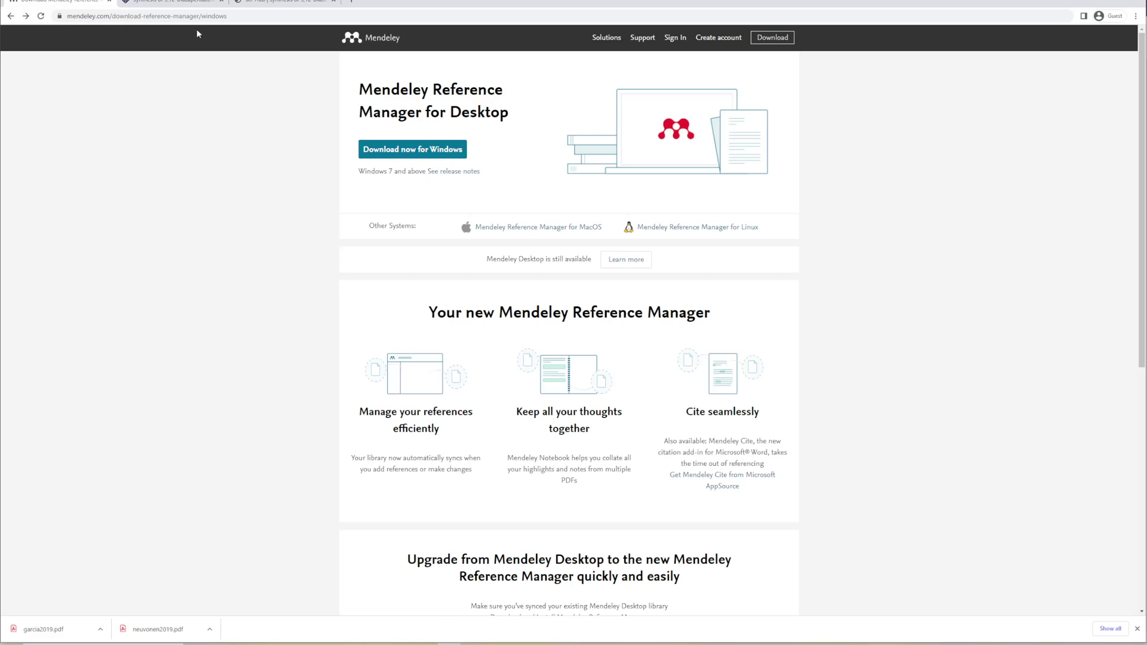
click(198, 3)
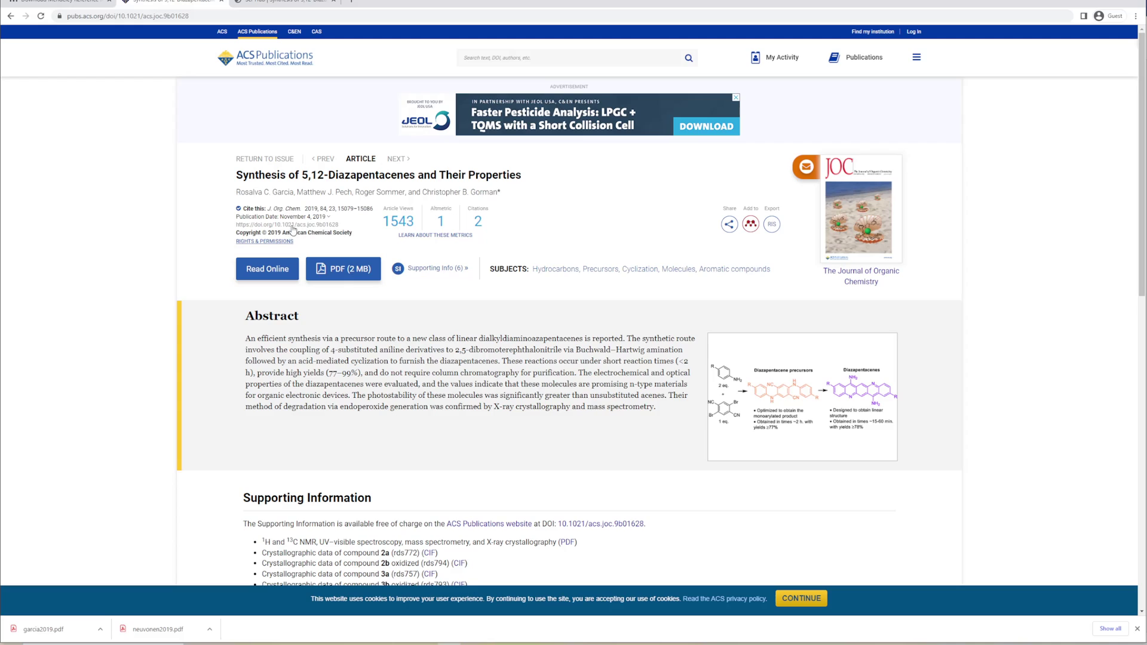
- Select the article's DOI 10.1021/acs.joc.9b01628 on the ACS page
drag(341, 226, 274, 227)
- Reload the Sci-Hub page with the diazapentacenes PDF and scroll through it
click(280, 2)
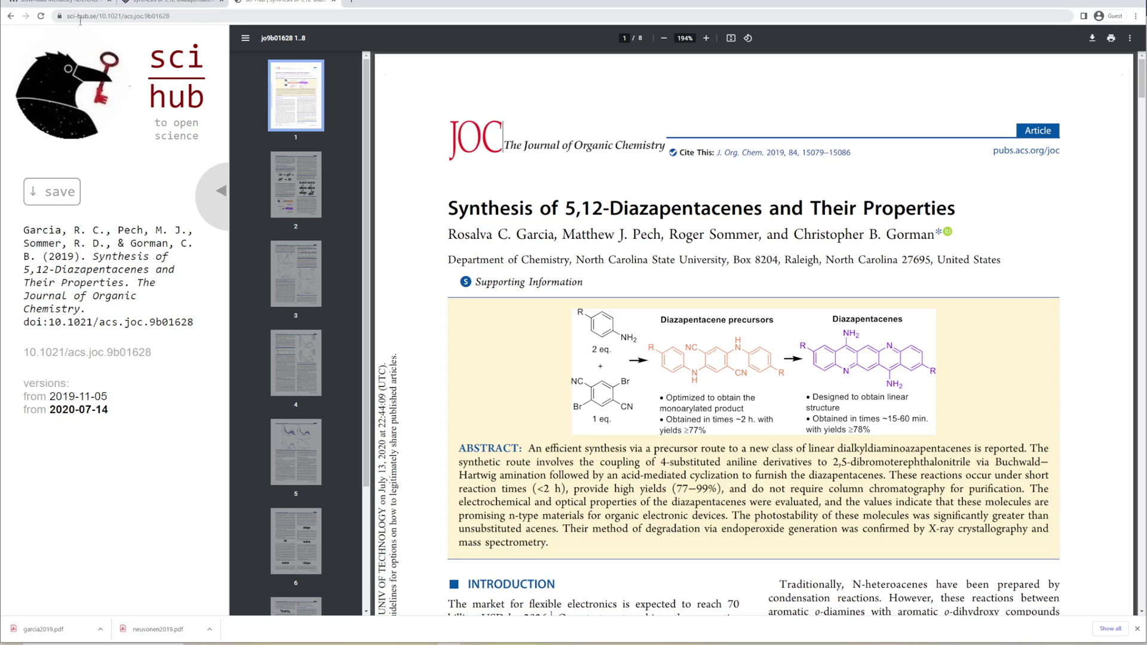
click(200, 18)
key(Return)
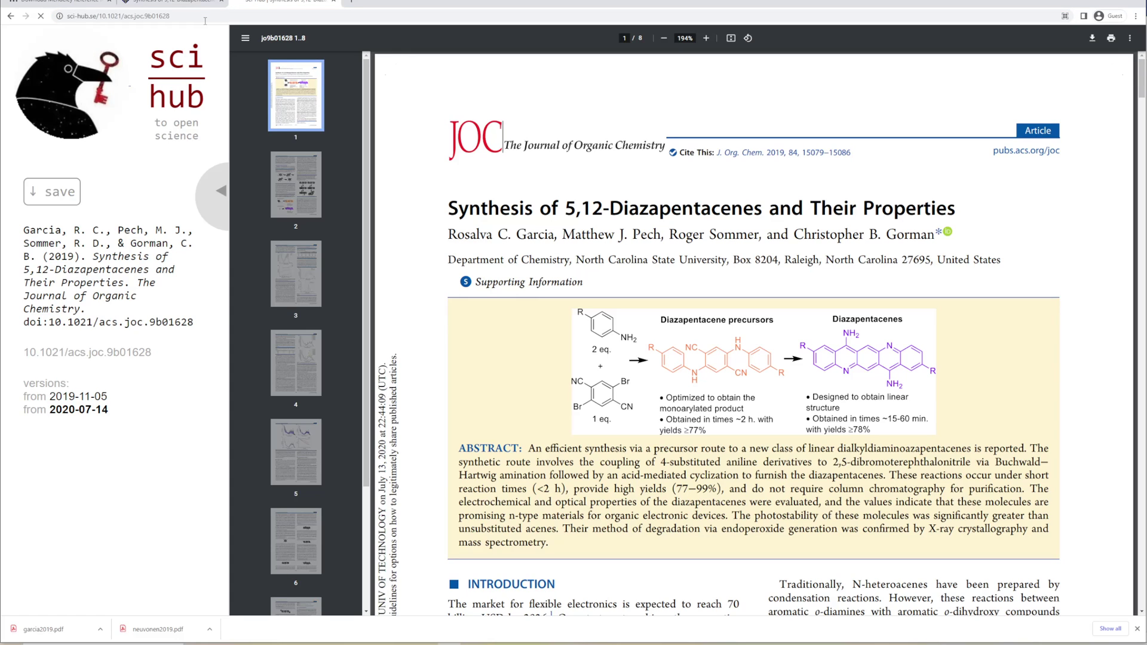
scroll(889, 222, down, 10)
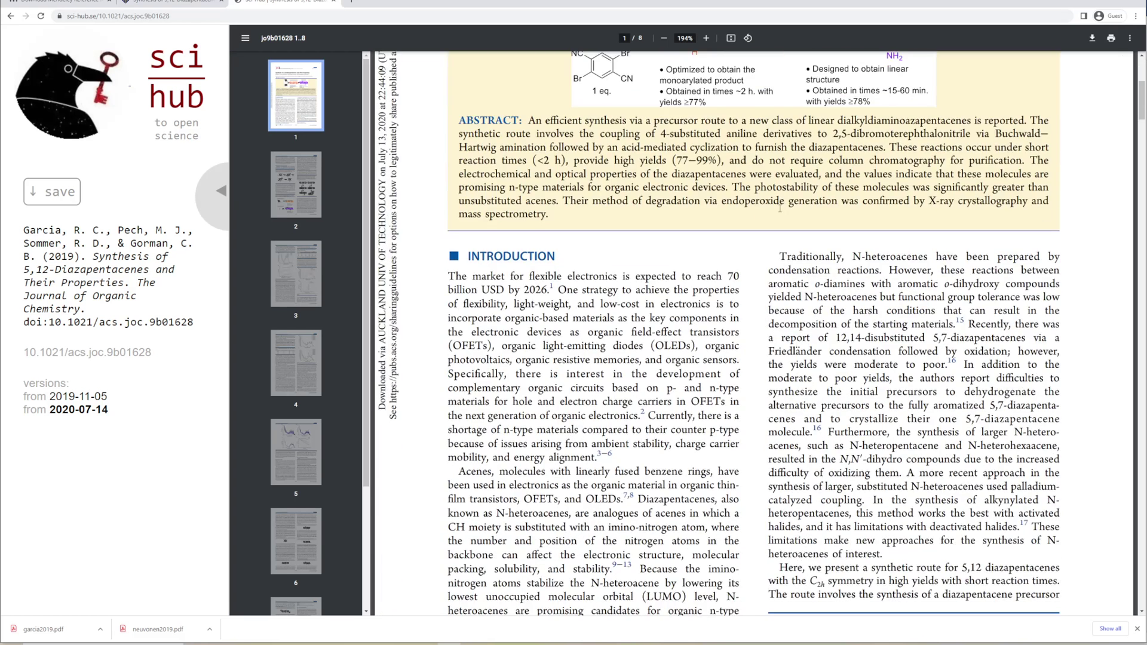
scroll(889, 222, down, 5)
scroll(889, 222, up, 15)
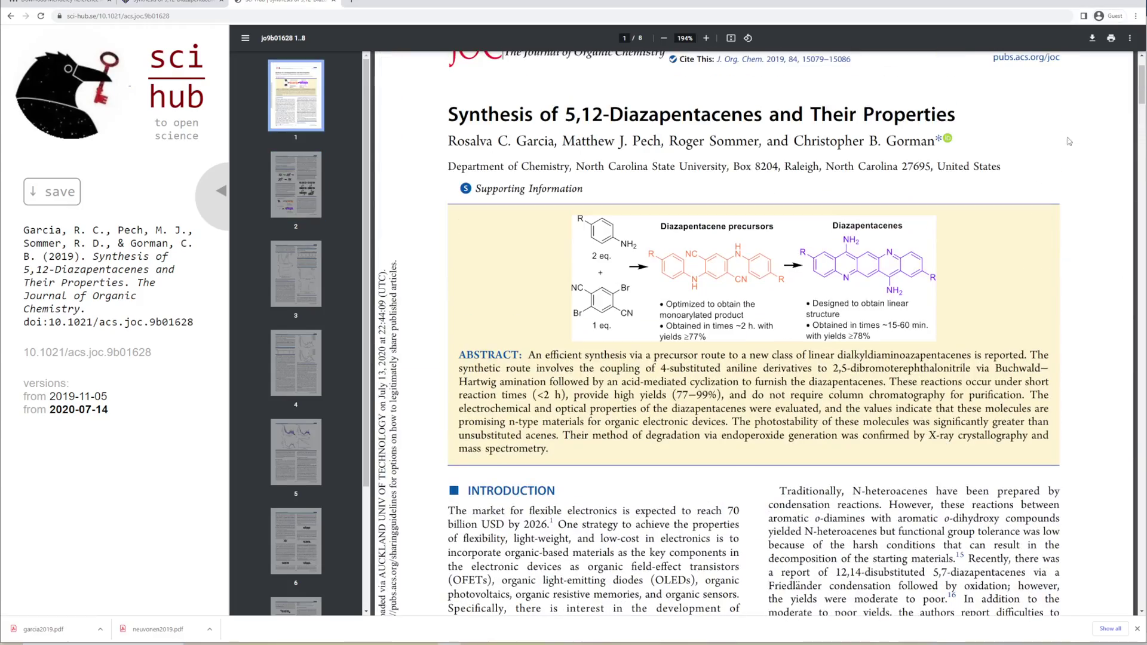
- Start saving the PDF, cancel the save, and close the downloads bar
click(1092, 40)
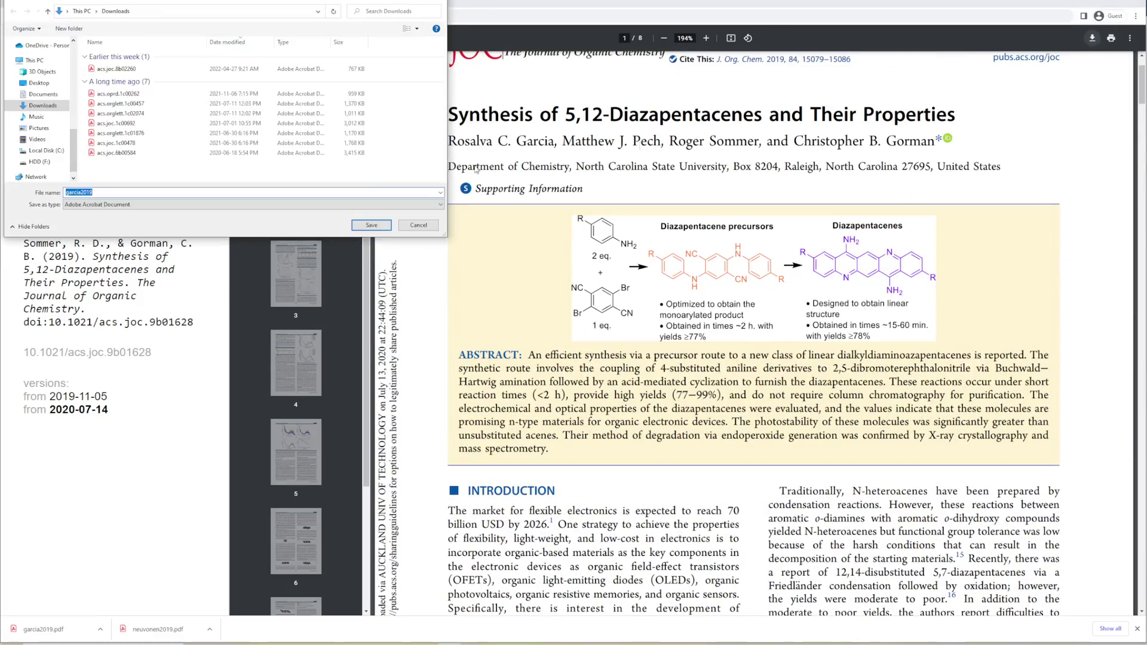
click(418, 227)
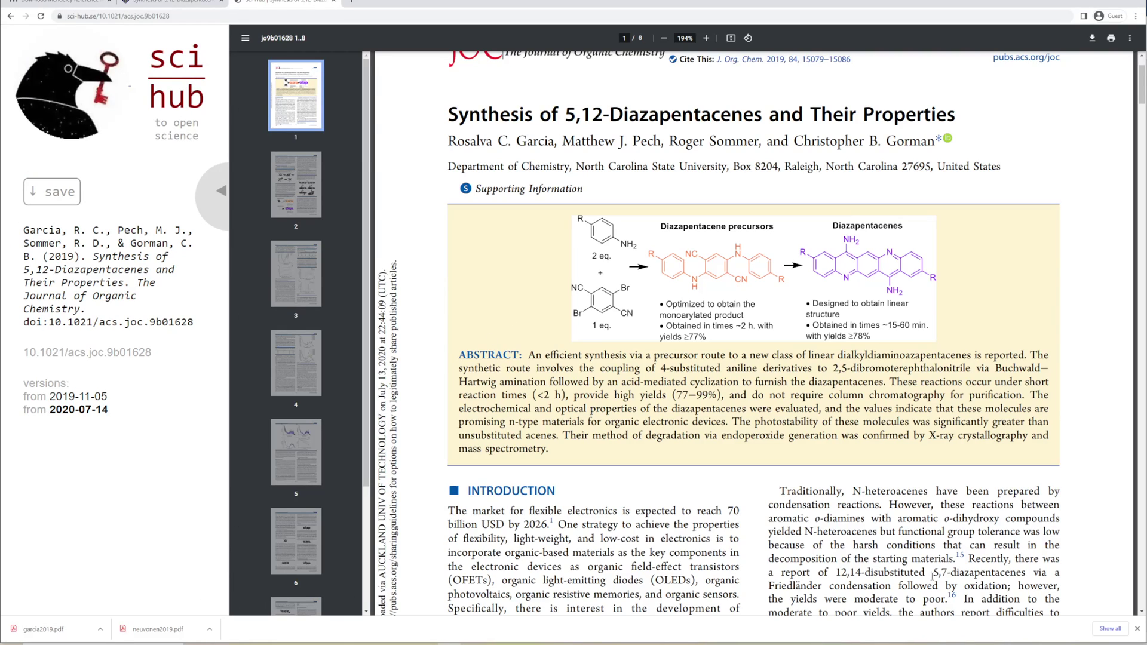
click(1135, 629)
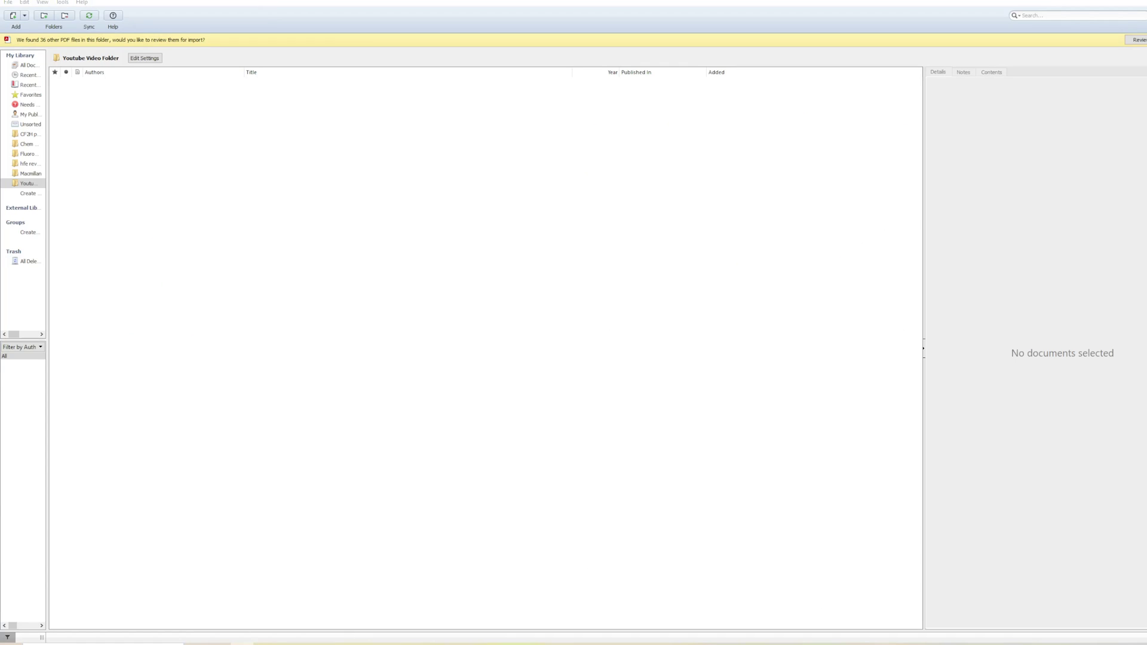
- Import eight PDFs into the Youtube Video Folder and inspect the Kalaramna and thioesters papers' details
drag(81, 2, 559, 221)
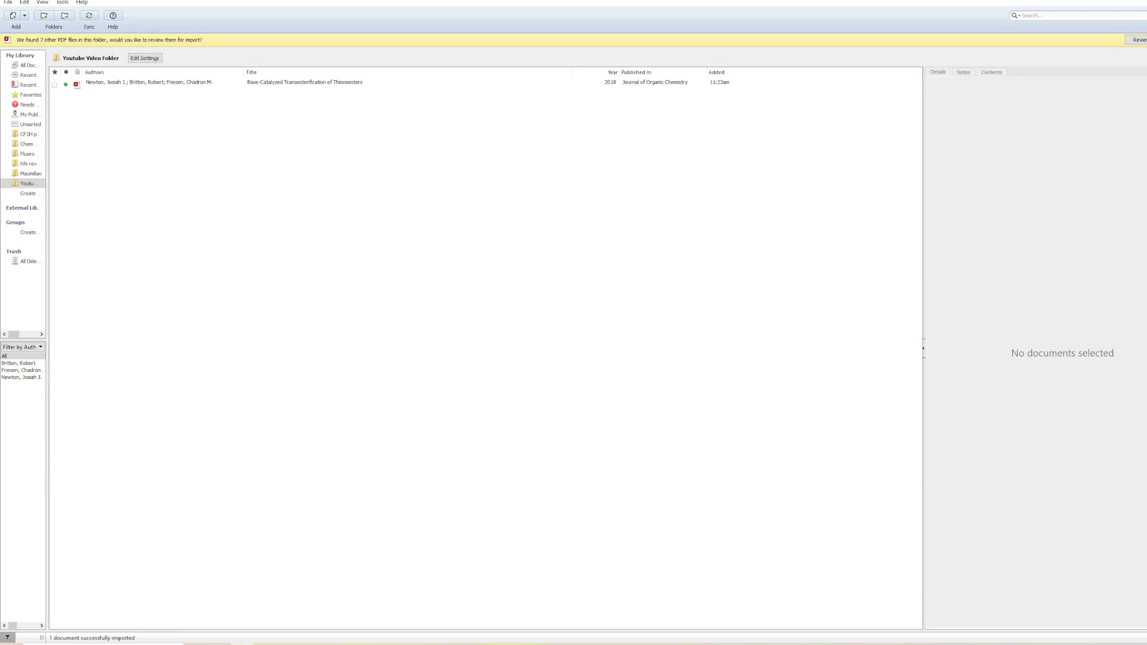
drag(82, 2, 505, 205)
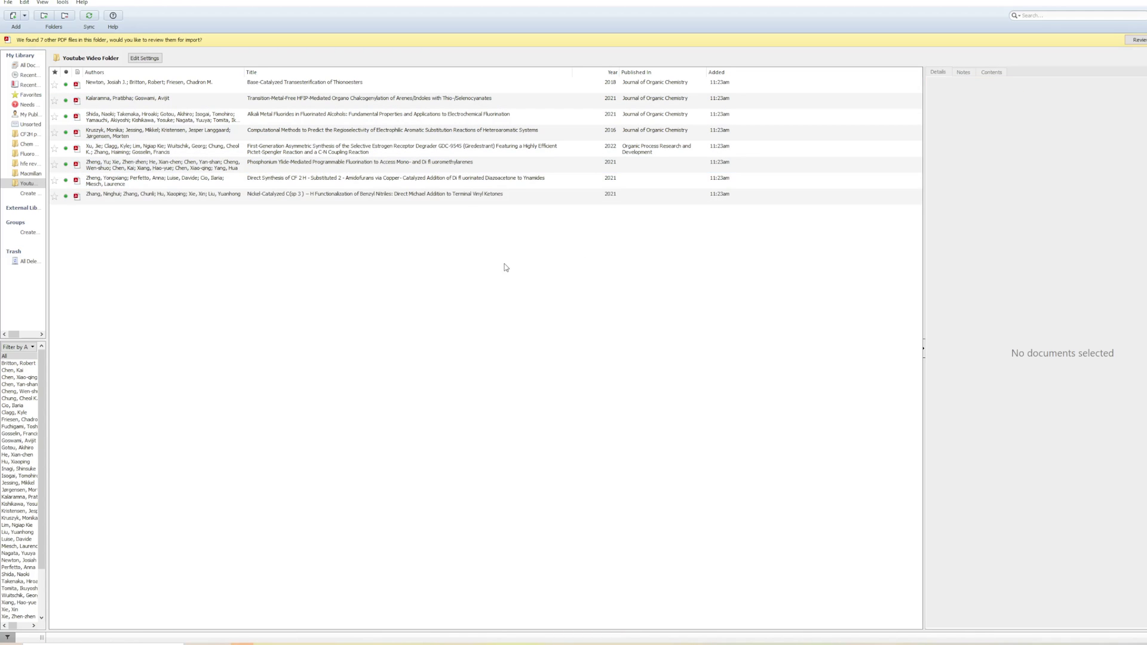
click(300, 99)
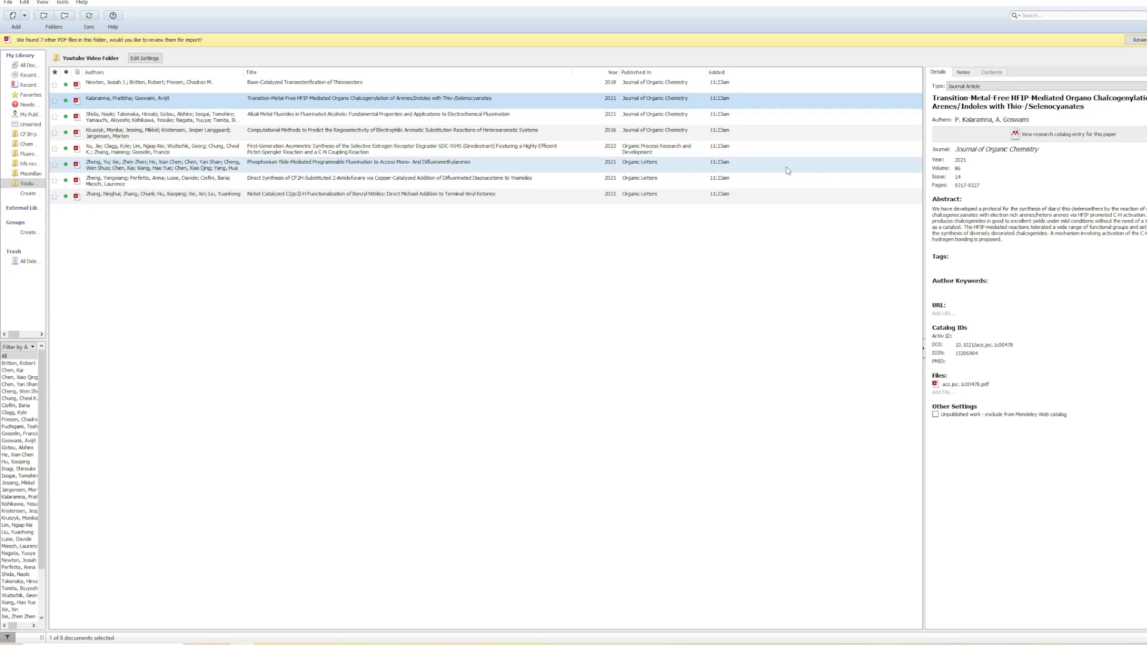
click(685, 85)
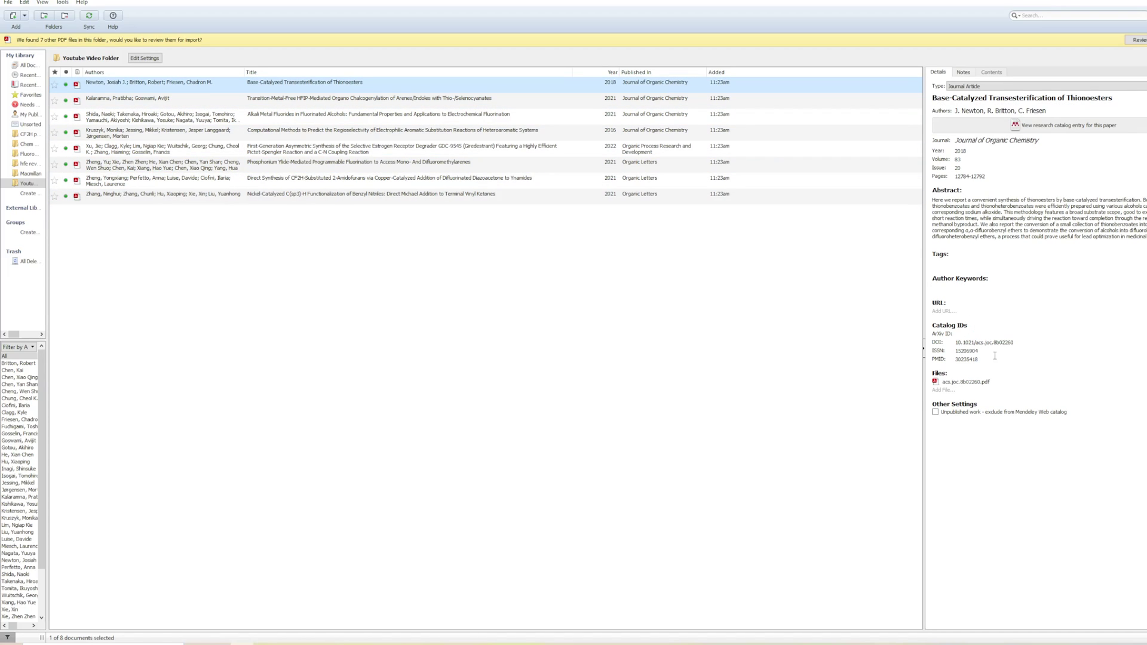
click(1017, 343)
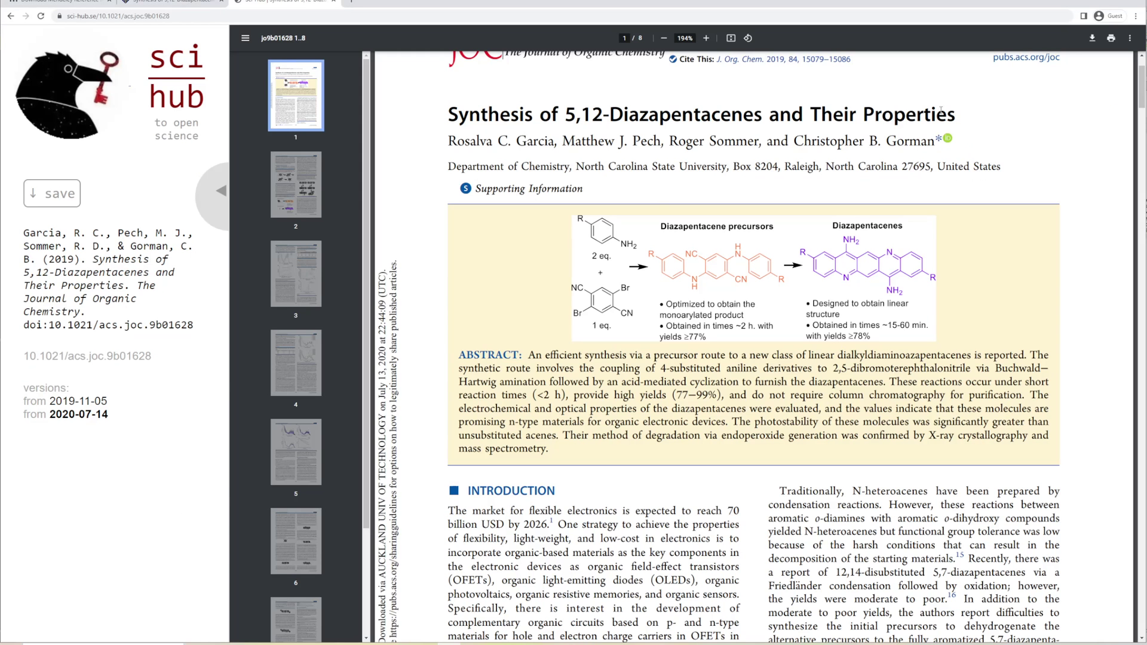
- Save the diazapentacenes PDF as garcia2019.pdf and bring up the Mendeley library
click(1092, 38)
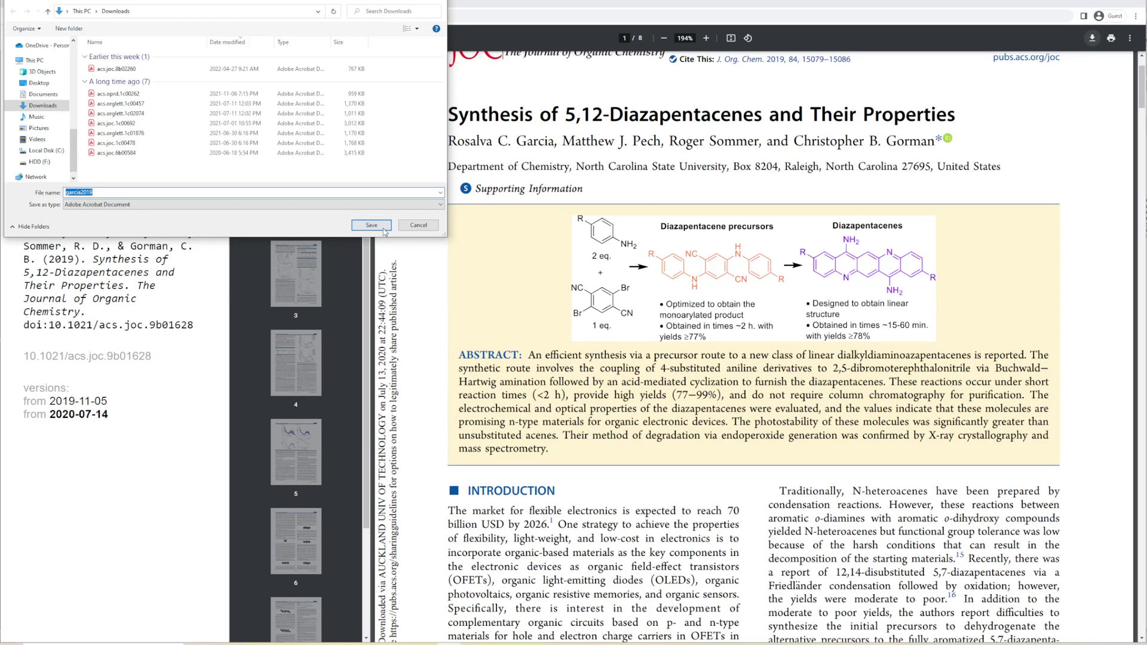
click(384, 230)
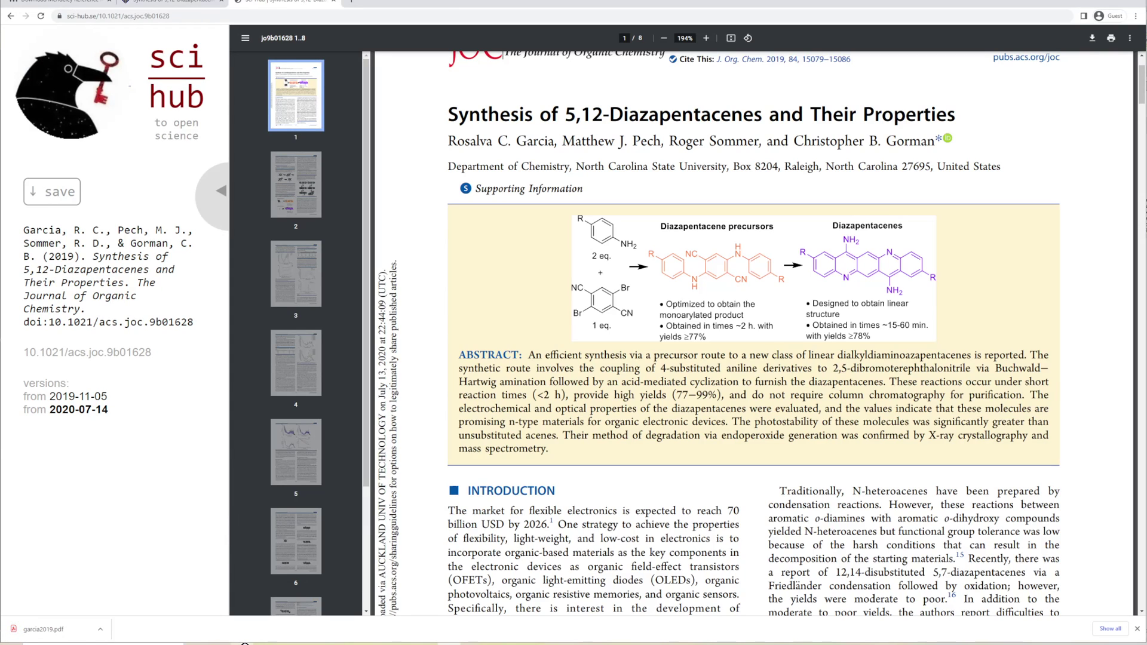
click(245, 643)
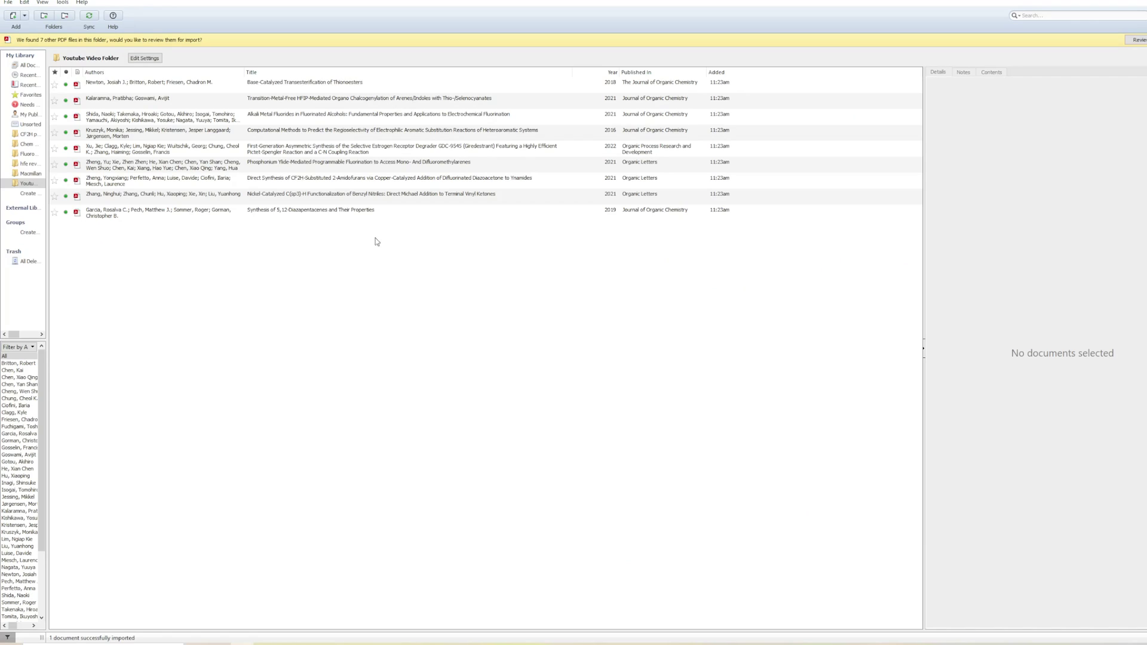
- View the Garcia 2019 entry's details: Journal of Organic Chemistry, 2019, volume 84, pages 15079–15086
click(399, 215)
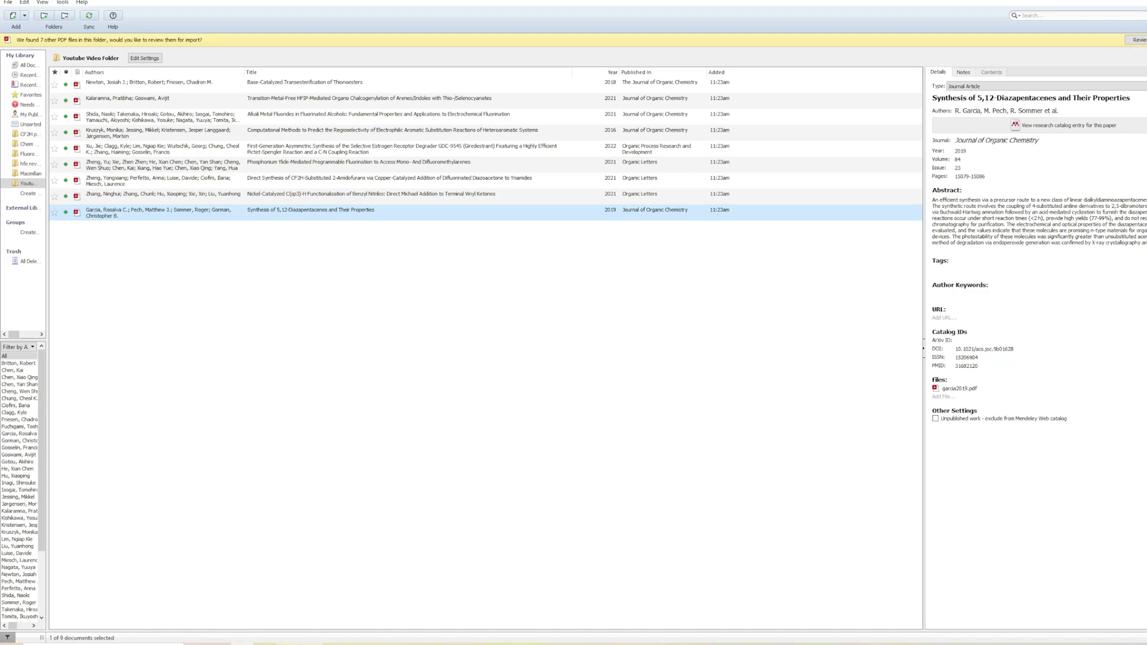
- Copy DOI 10.1021/acs.joc.9b01628 from the Sci-Hub address into the Garcia 2019 entry's DOI field
click(443, 643)
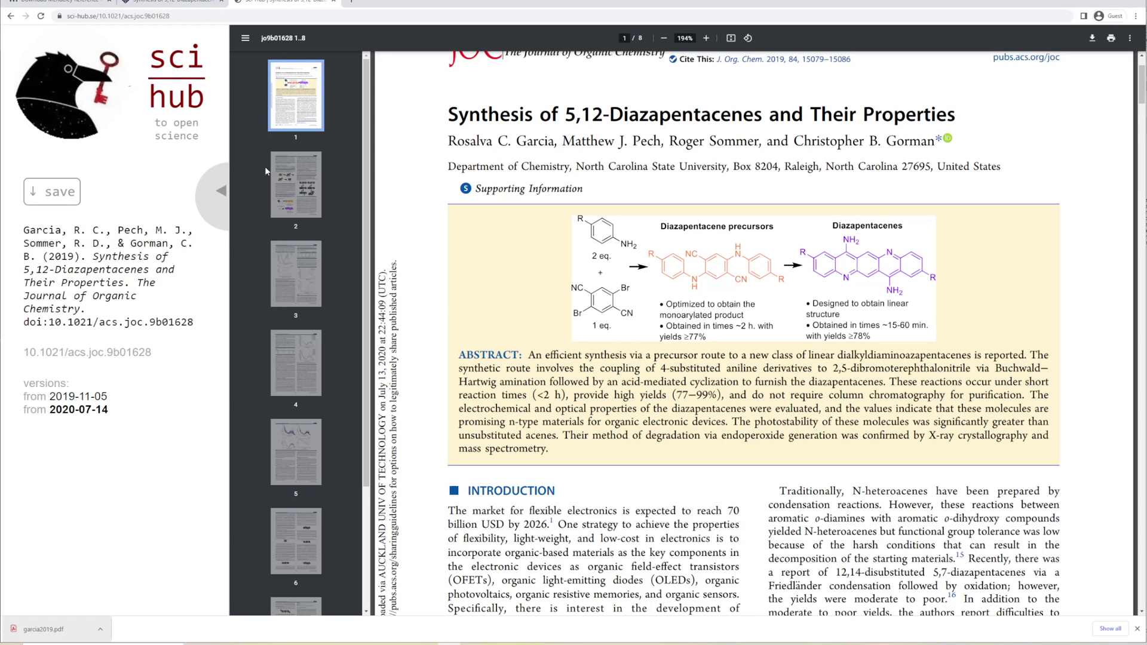
drag(170, 15, 99, 33)
key(ctrl+c)
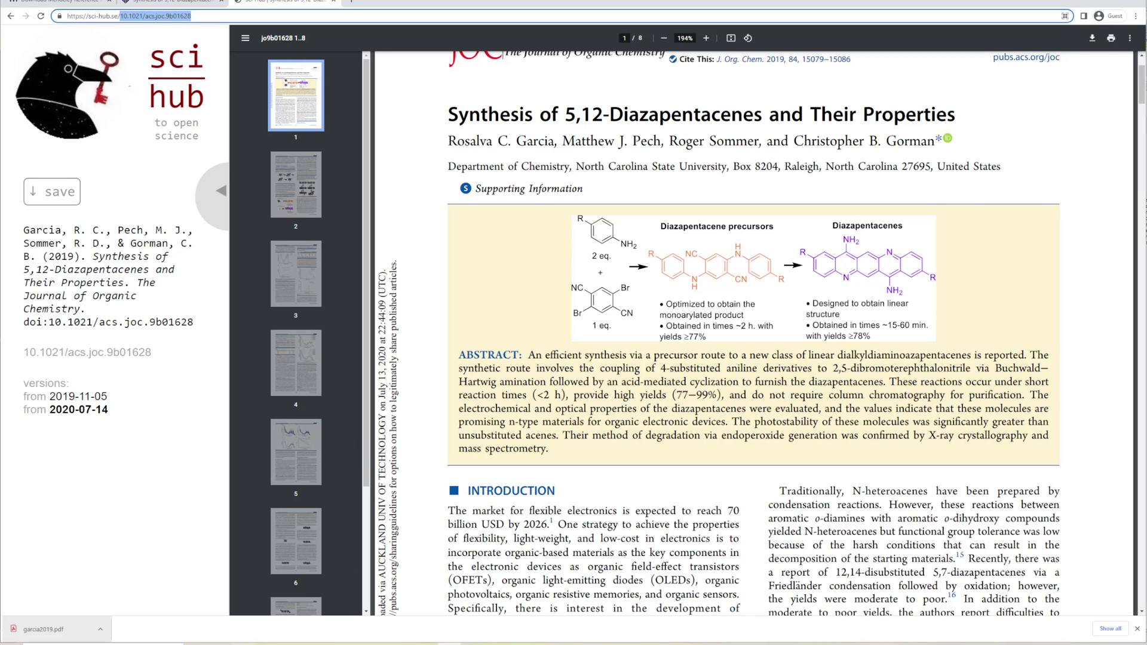
click(255, 642)
click(1020, 350)
key(ctrl+v)
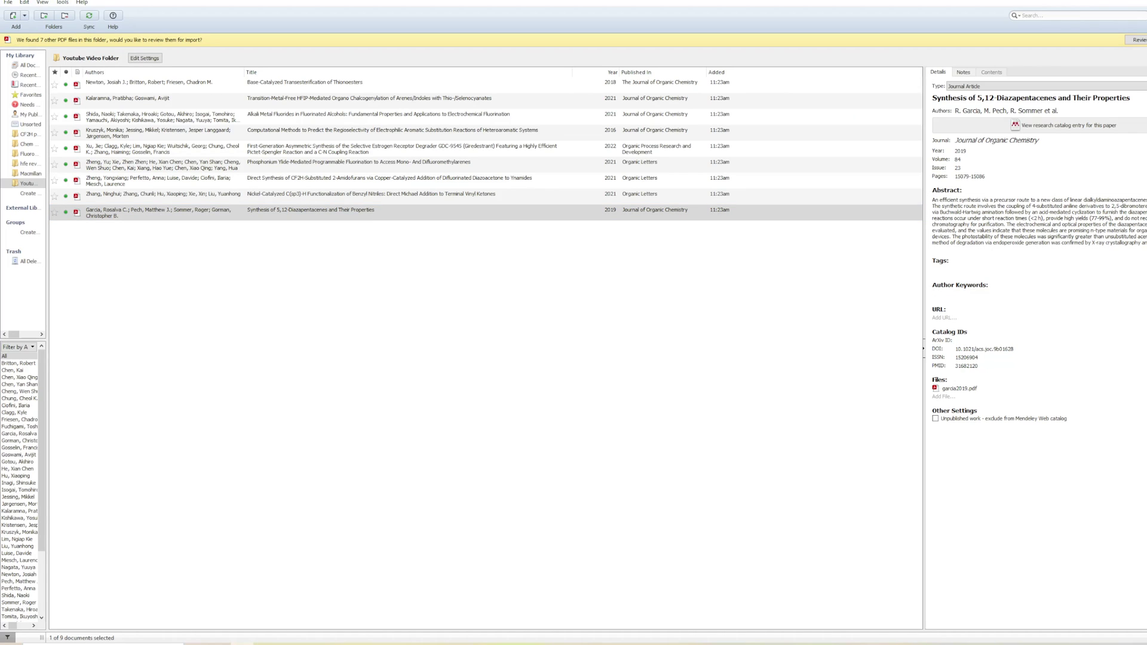
- Resize the Mendeley window, select the Garcia 2019 entry, and return to the Word document
click(1116, 1)
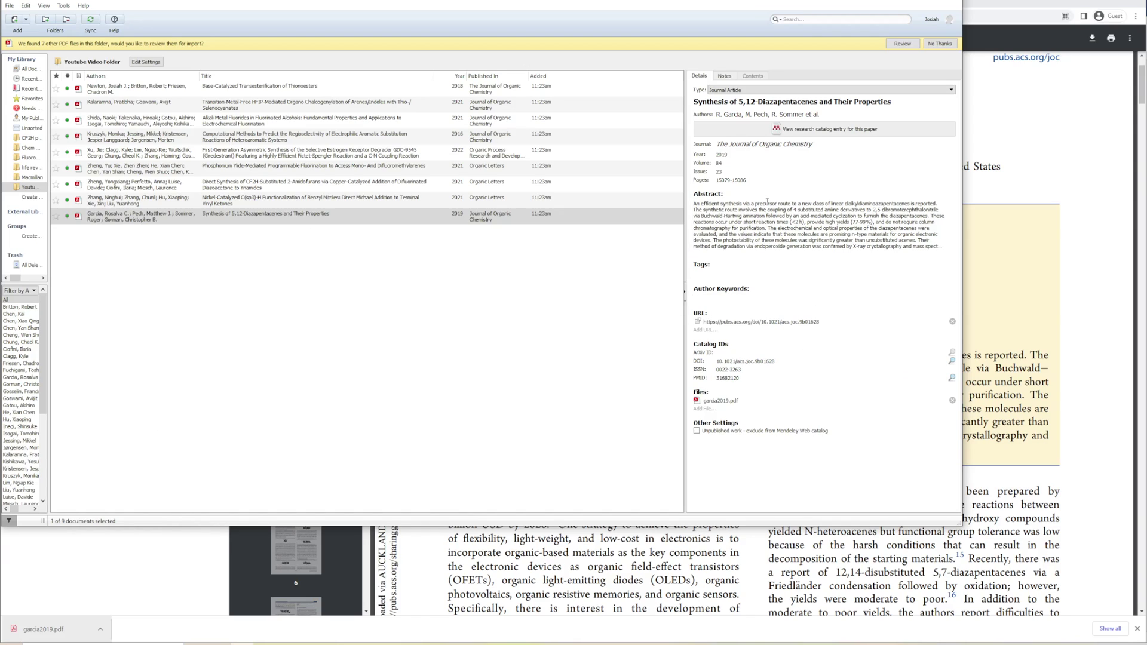
key(super+shift+Up)
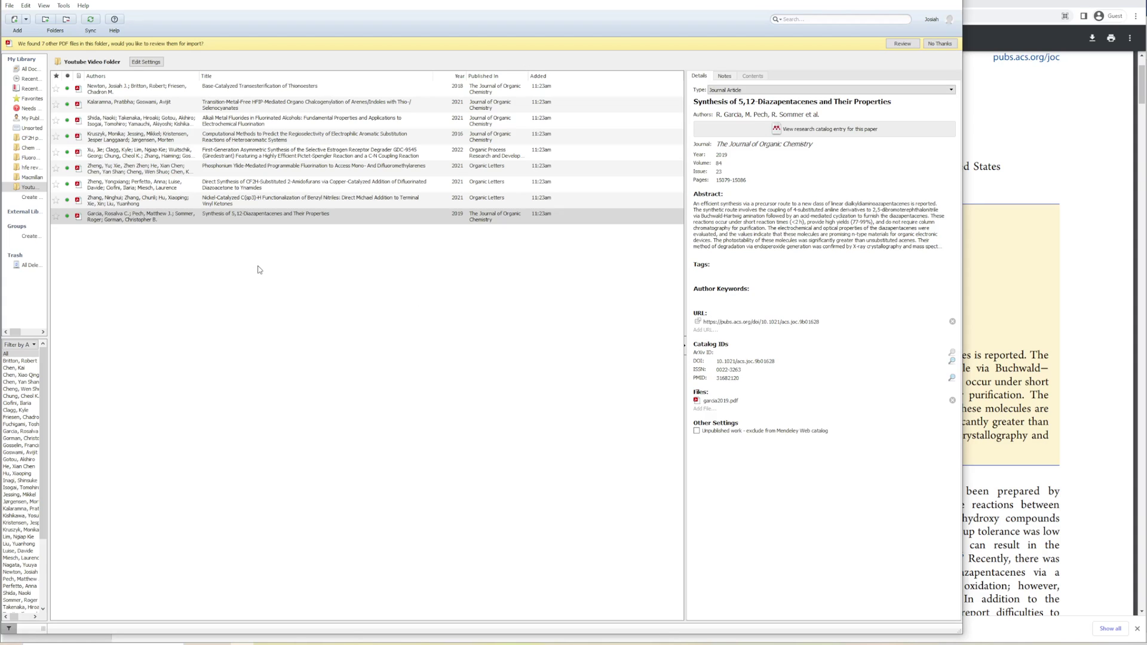
click(58, 223)
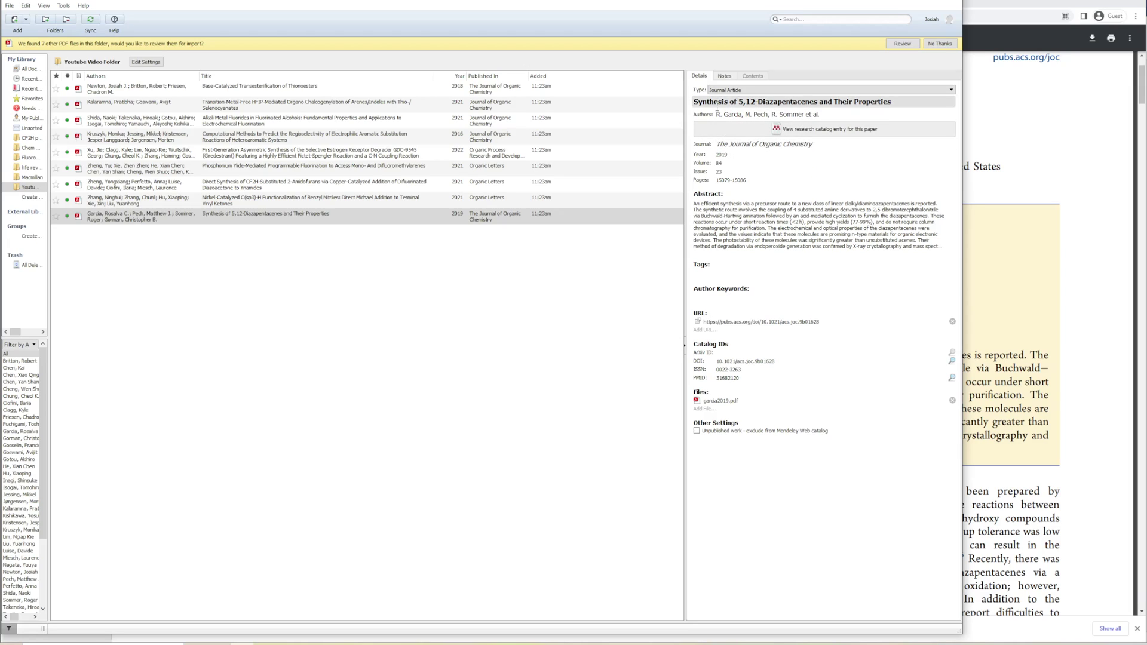
click(425, 638)
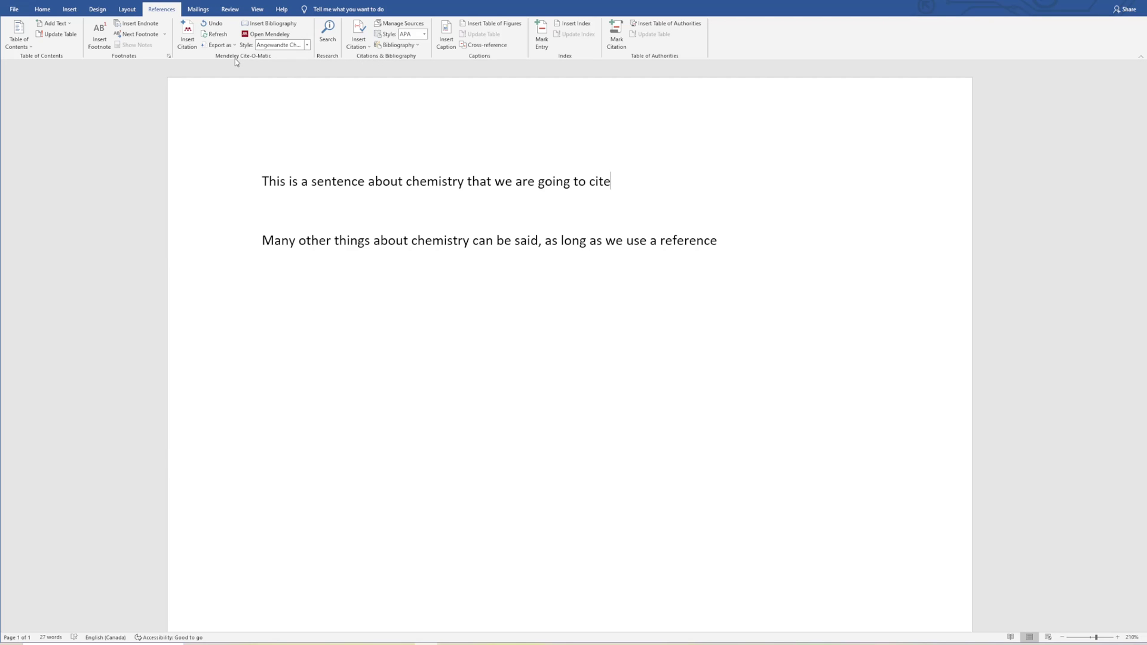
- Search My Library for author 'garc' in the Mendeley Insert Citation box
click(188, 46)
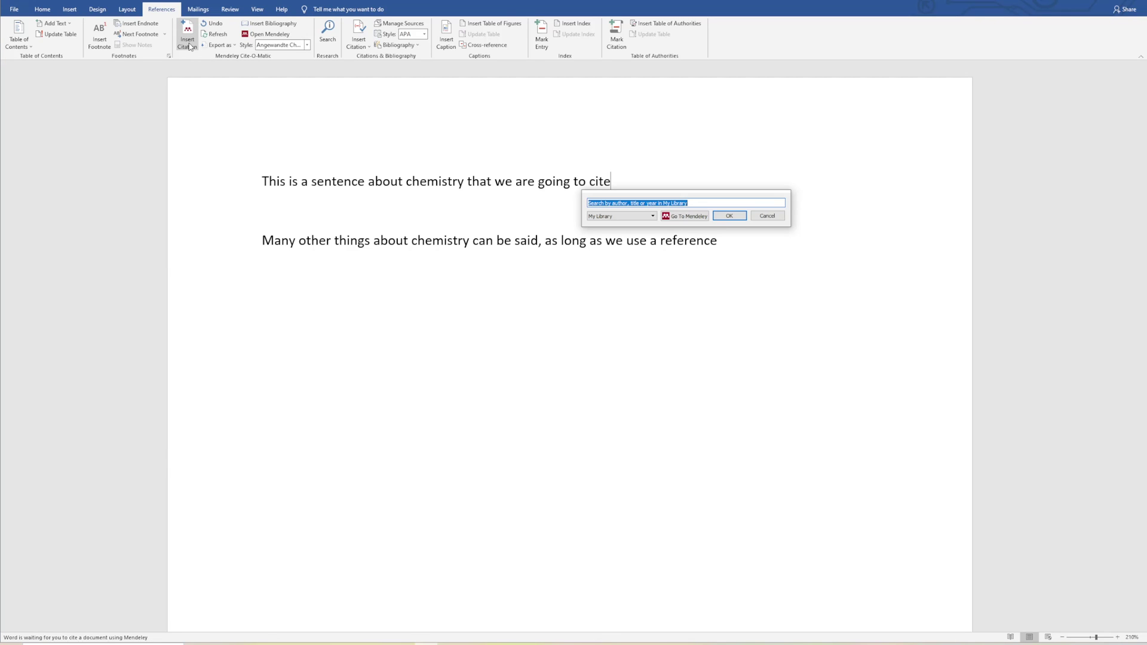
text(g)
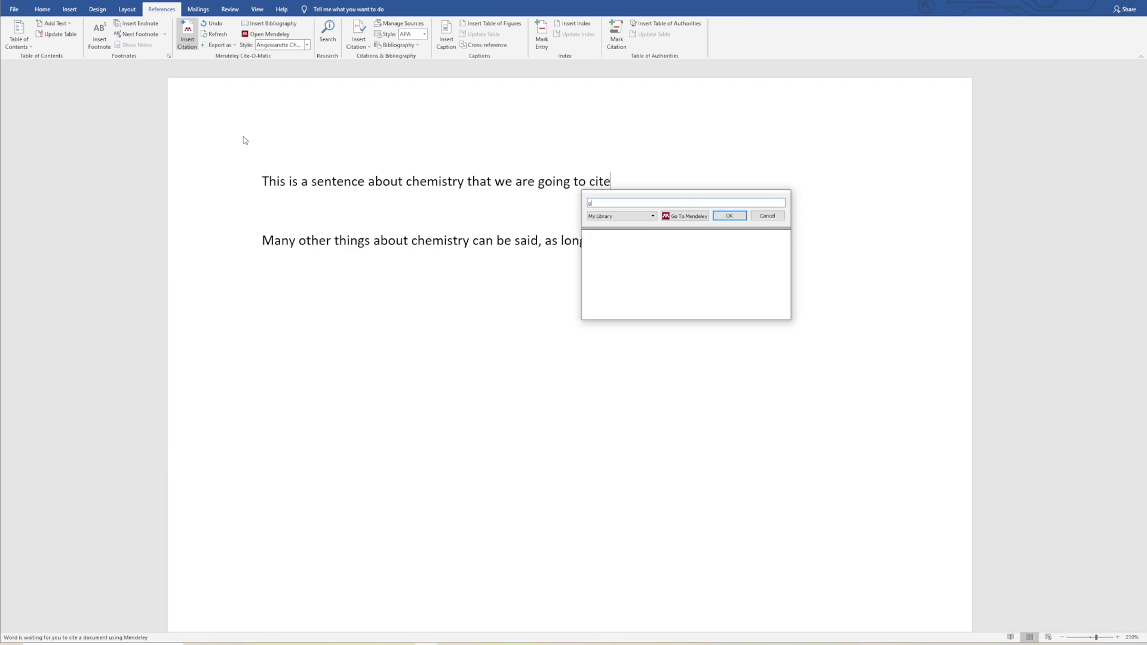
text(arcia)
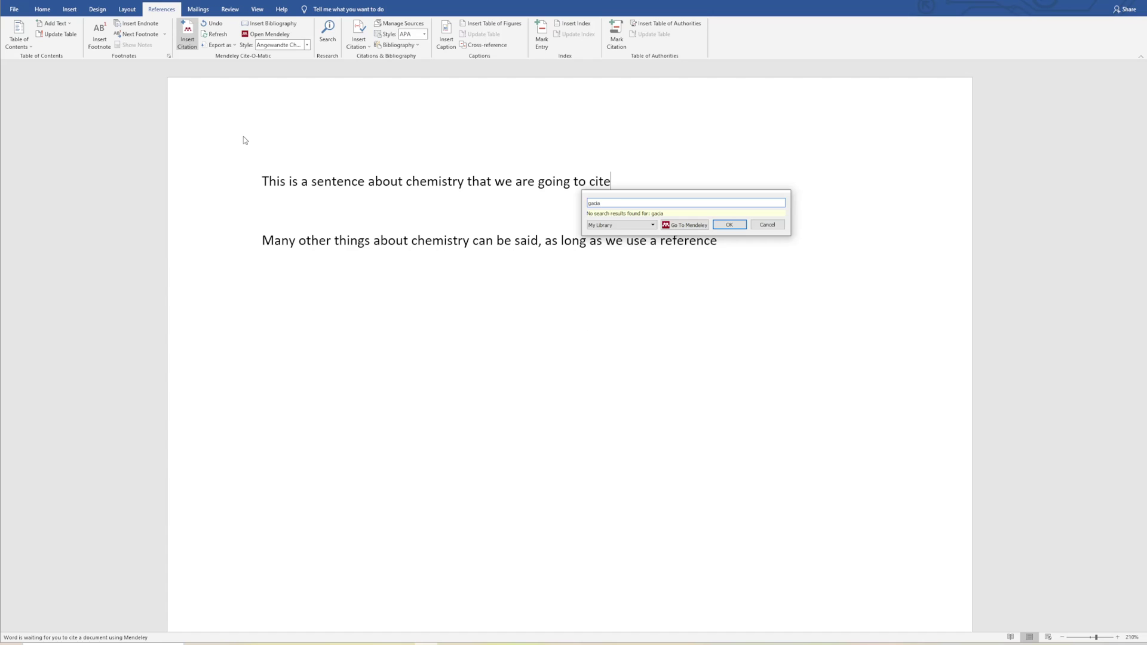
key(BackSpace)
key(BackSpace)
key(BackSpace)
text(rca)
key(BackSpace)
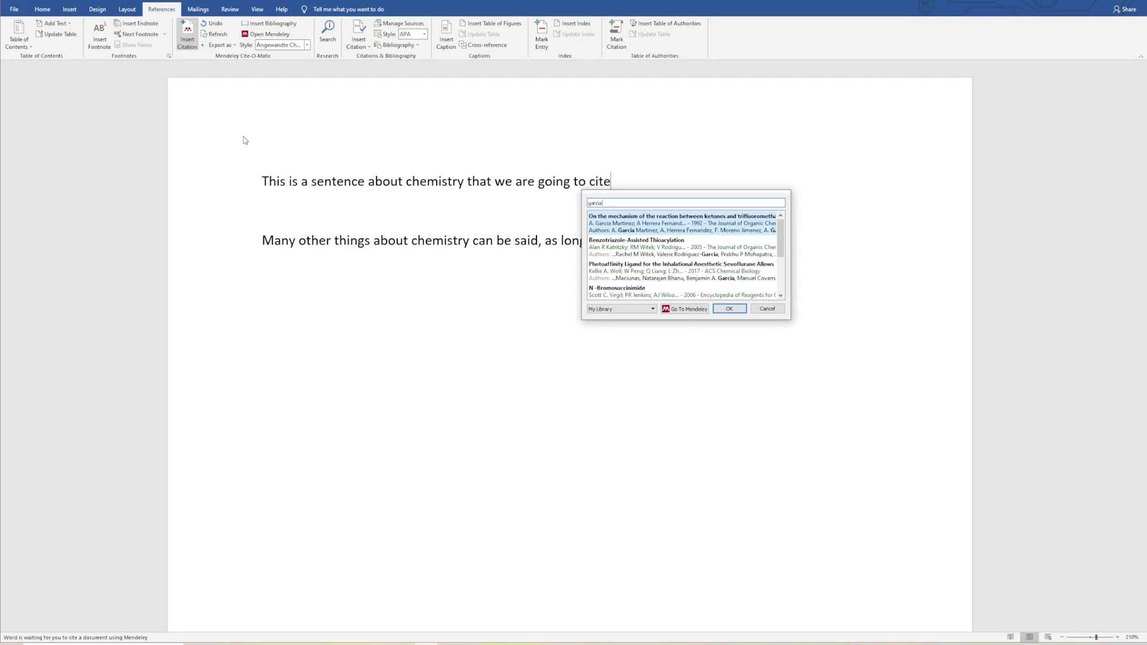
click(648, 308)
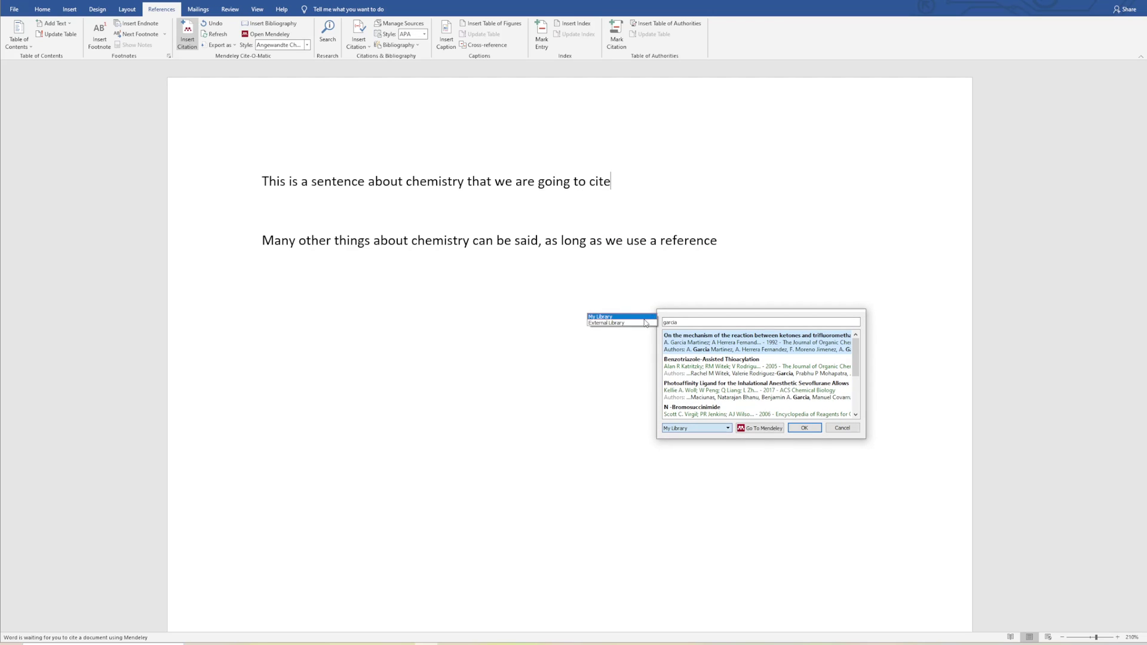
click(720, 431)
click(720, 430)
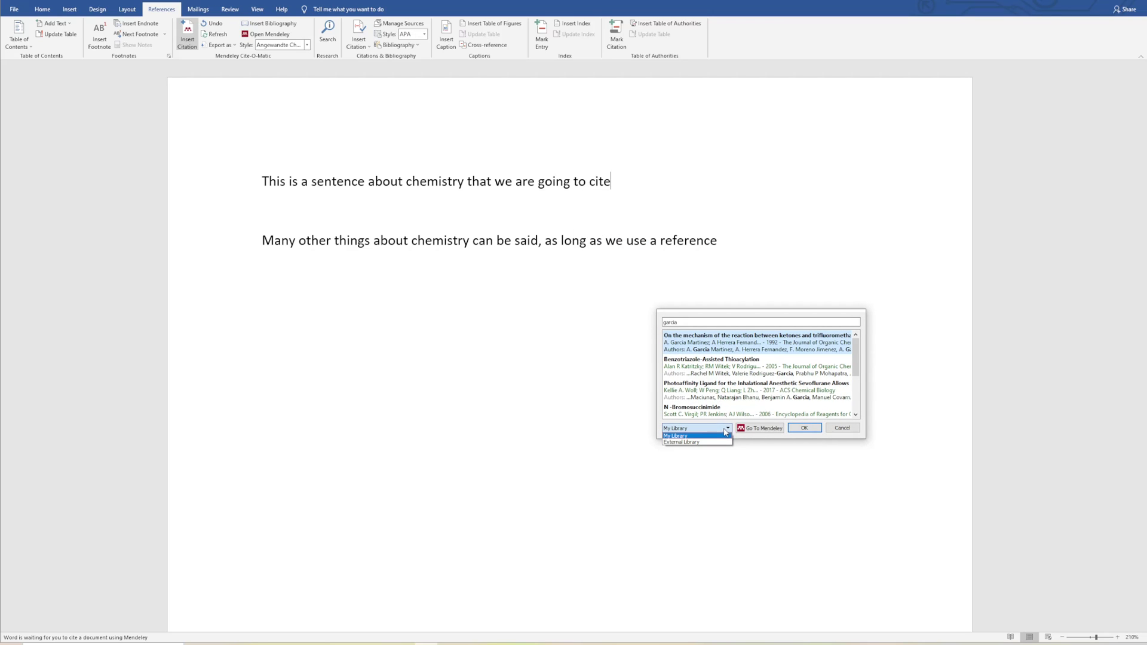
click(720, 436)
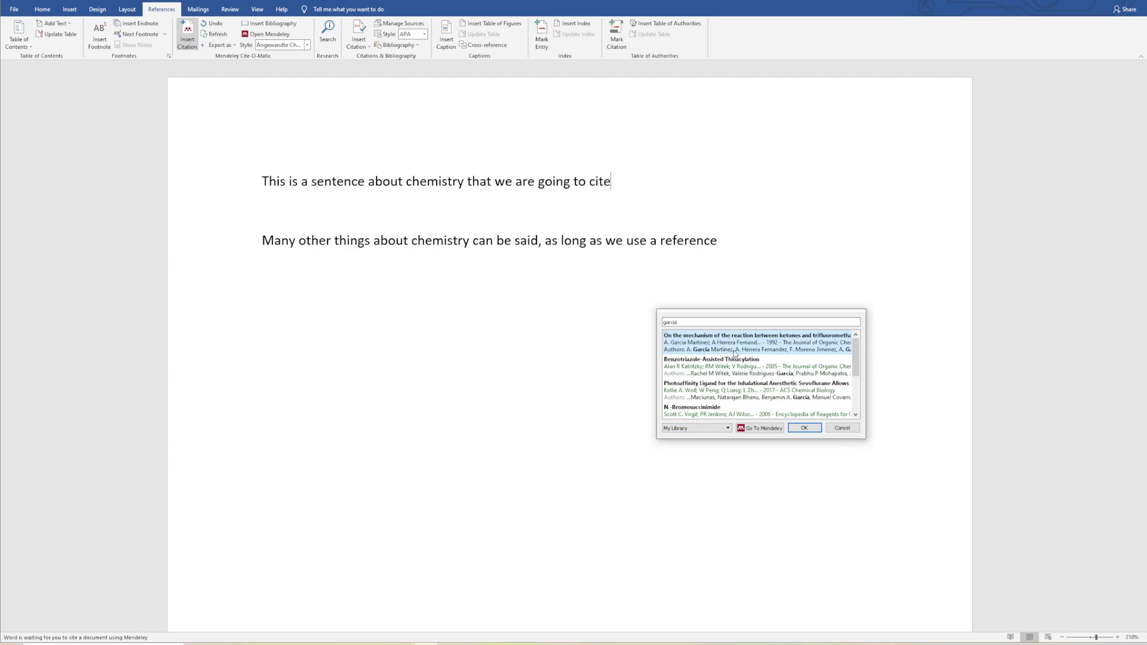
- Insert the Garcia 2019 Diazapentacenes paper as citation [1], then place the cursor after the second sentence
scroll(737, 364, down, 3)
click(763, 410)
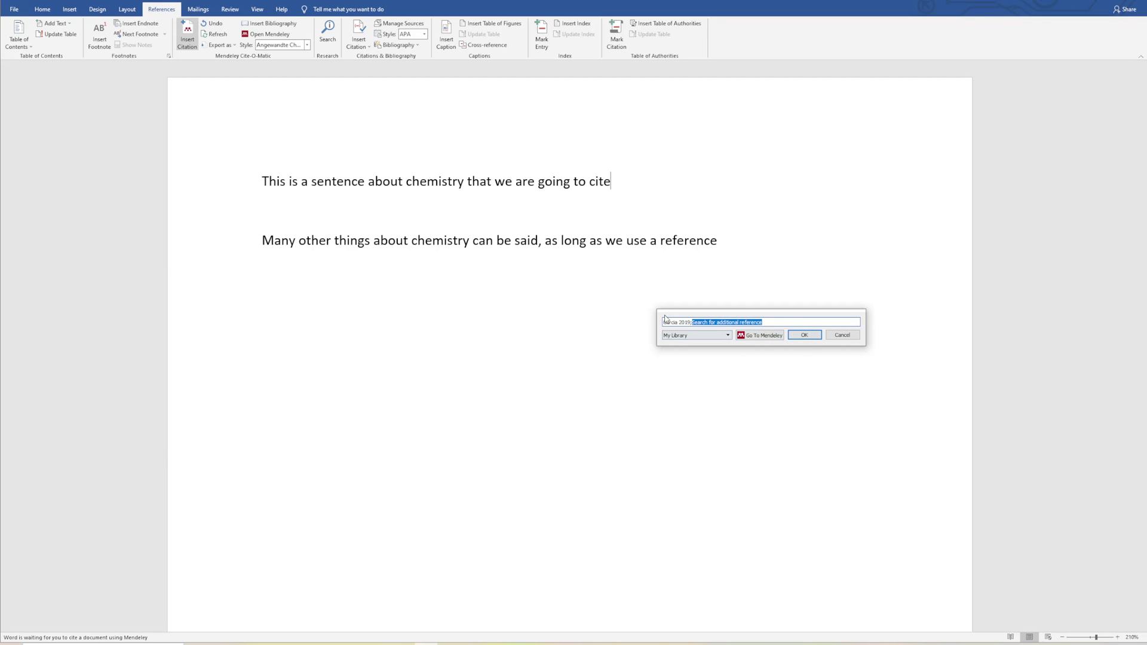
click(798, 335)
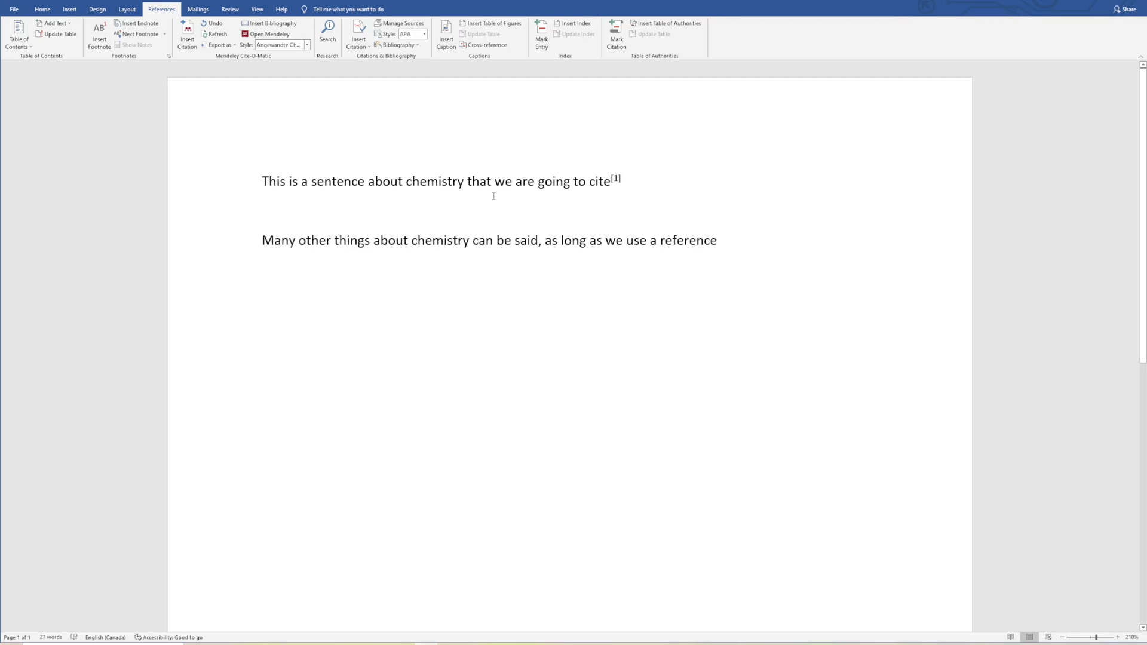
click(624, 192)
click(728, 240)
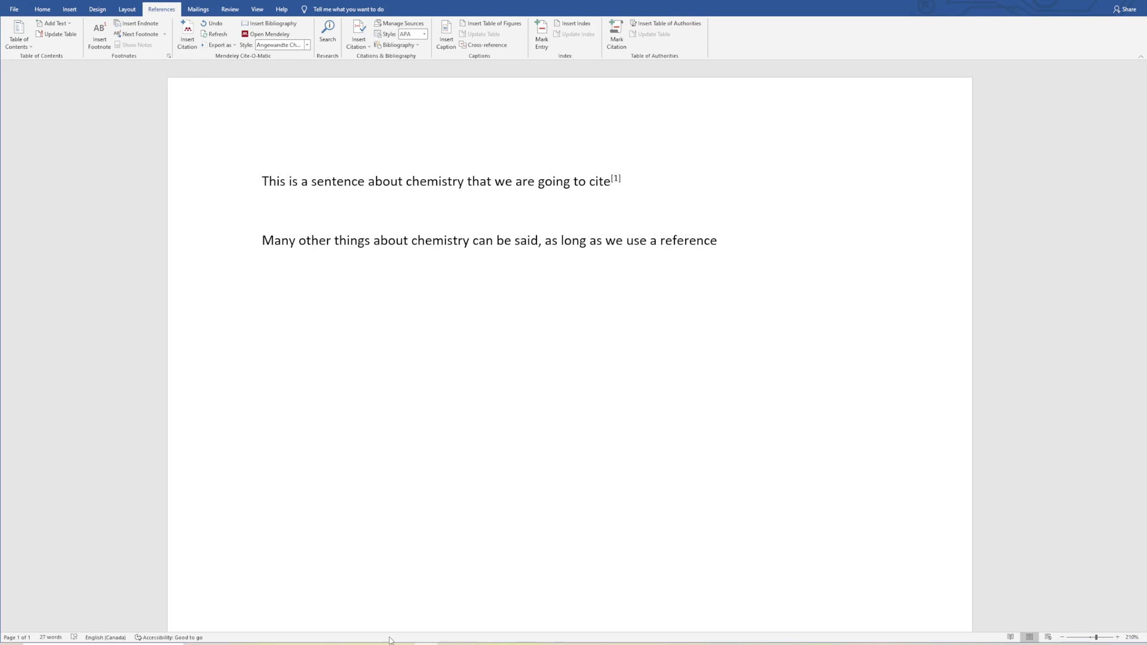
- Copy the full title of the Newton thionoesters paper from the Mendeley library
key(alt+Tab)
click(263, 89)
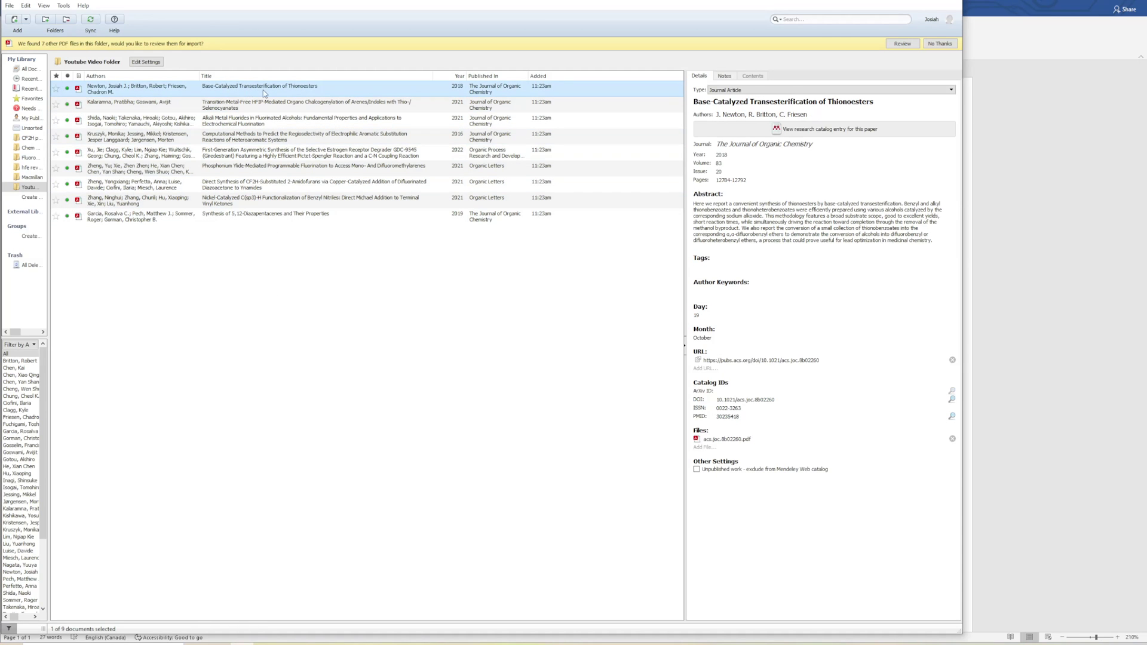
click(808, 105)
key(ctrl+c)
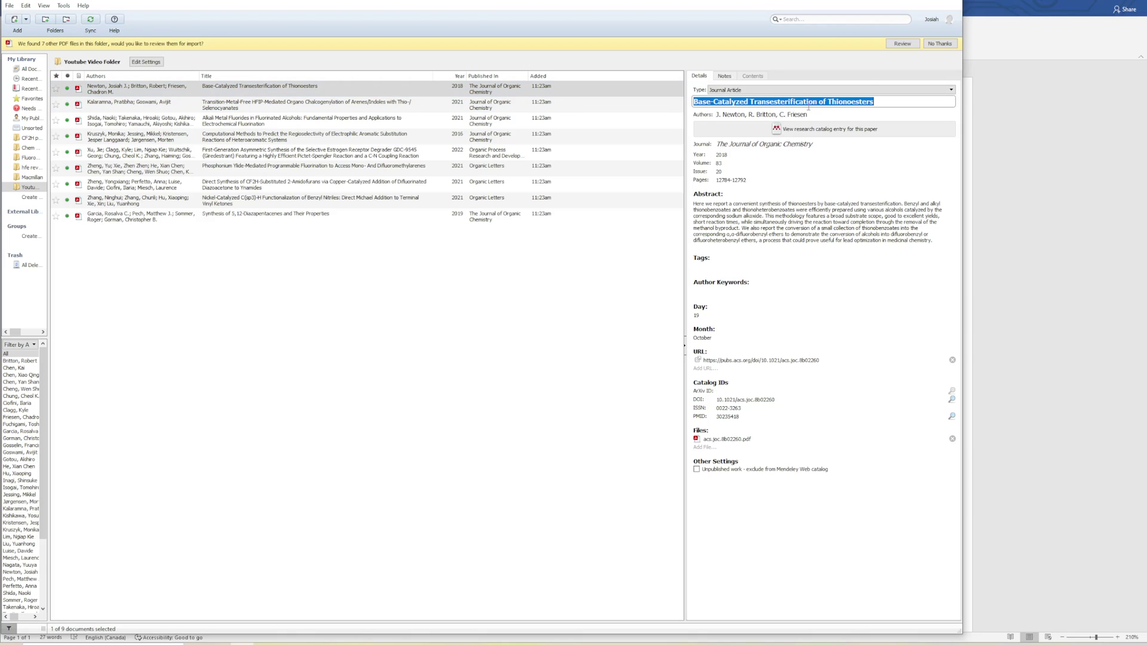
- Cite the Newton 2018 thionoesters paper as [2] after the second sentence and add a new line
click(1016, 145)
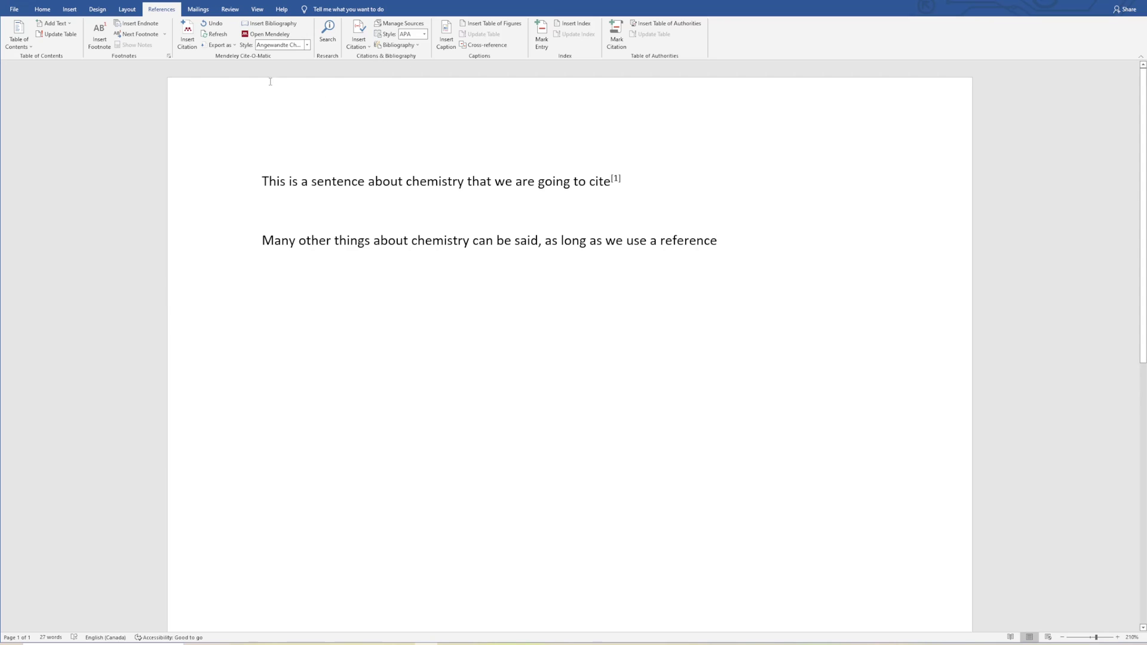
click(187, 34)
key(ctrl+v)
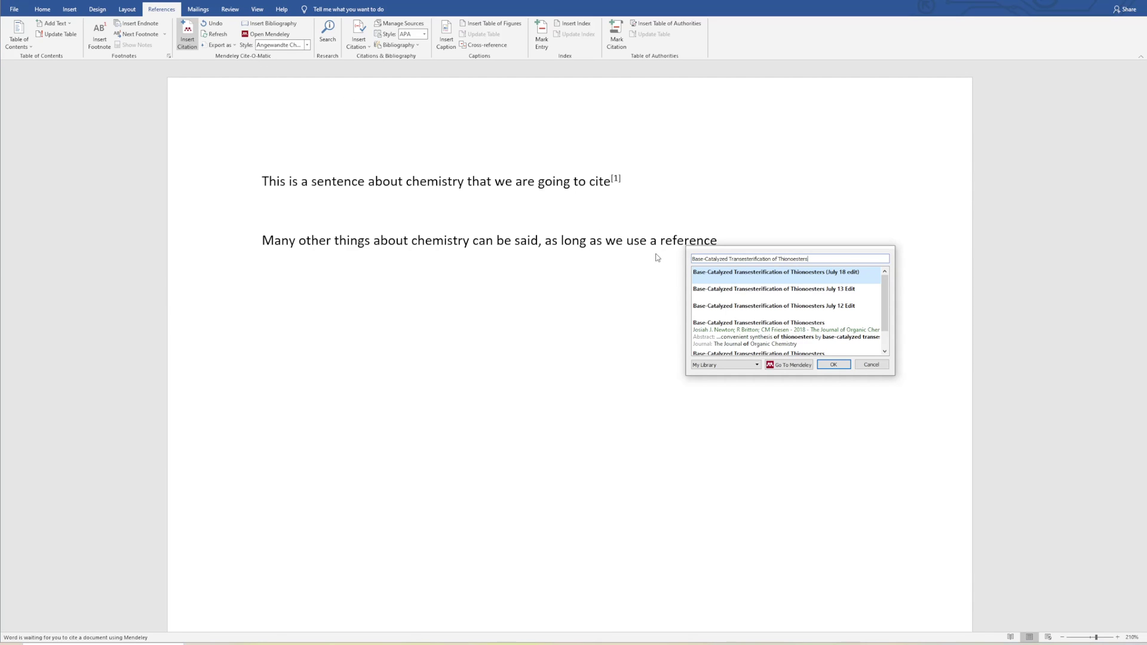
scroll(769, 310, down, 1)
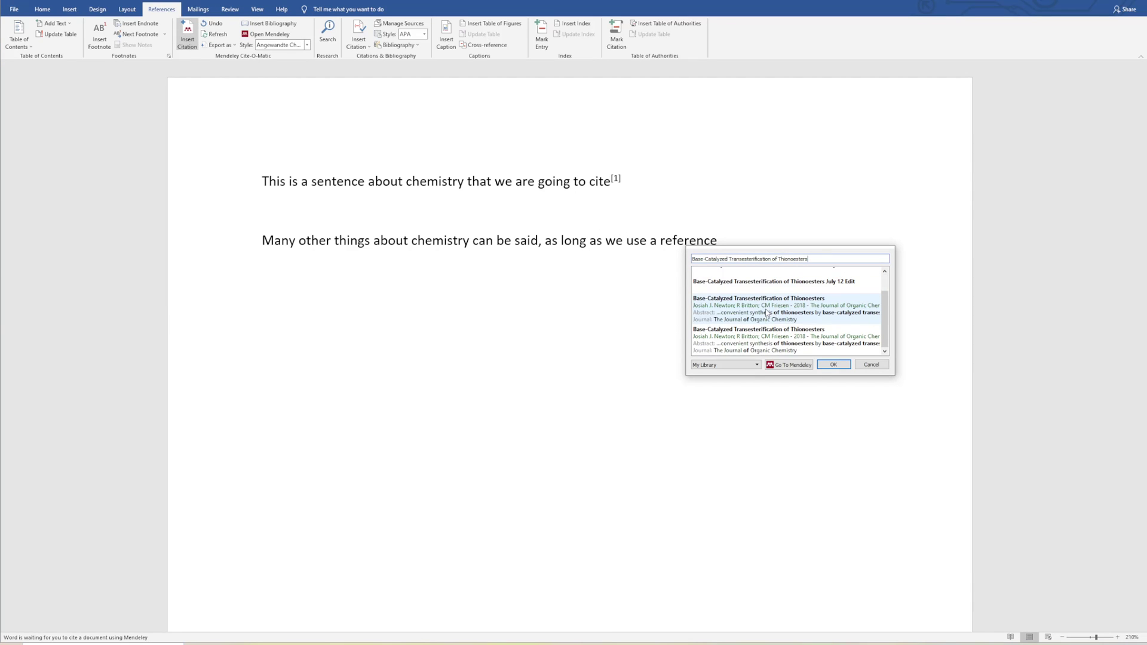
click(767, 311)
click(832, 276)
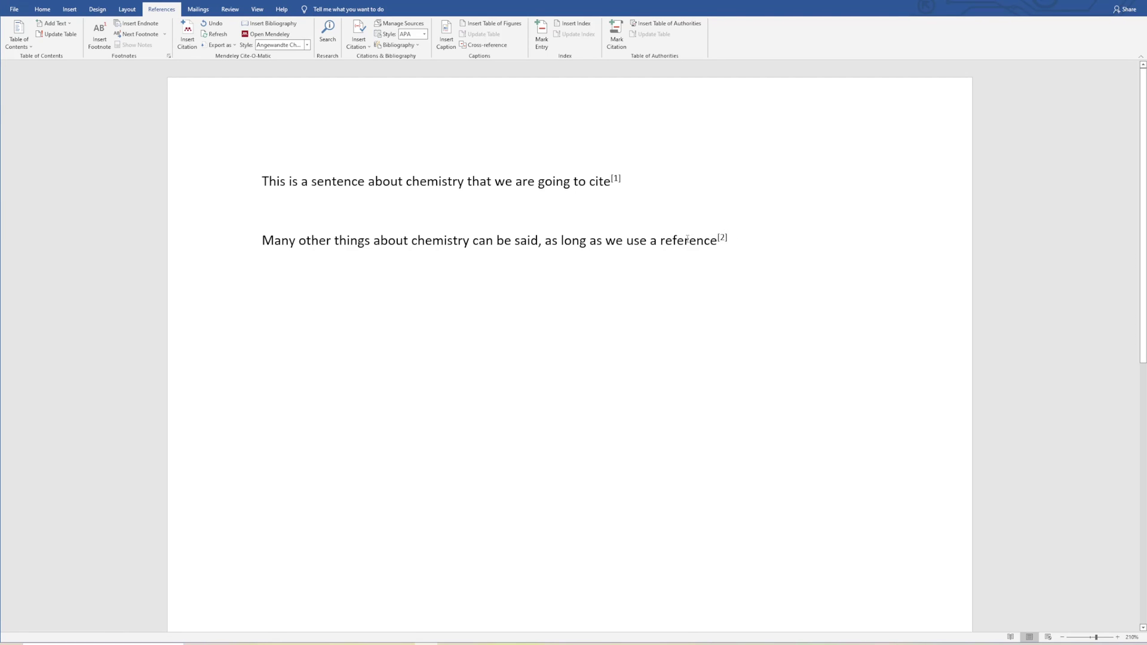
key(Return)
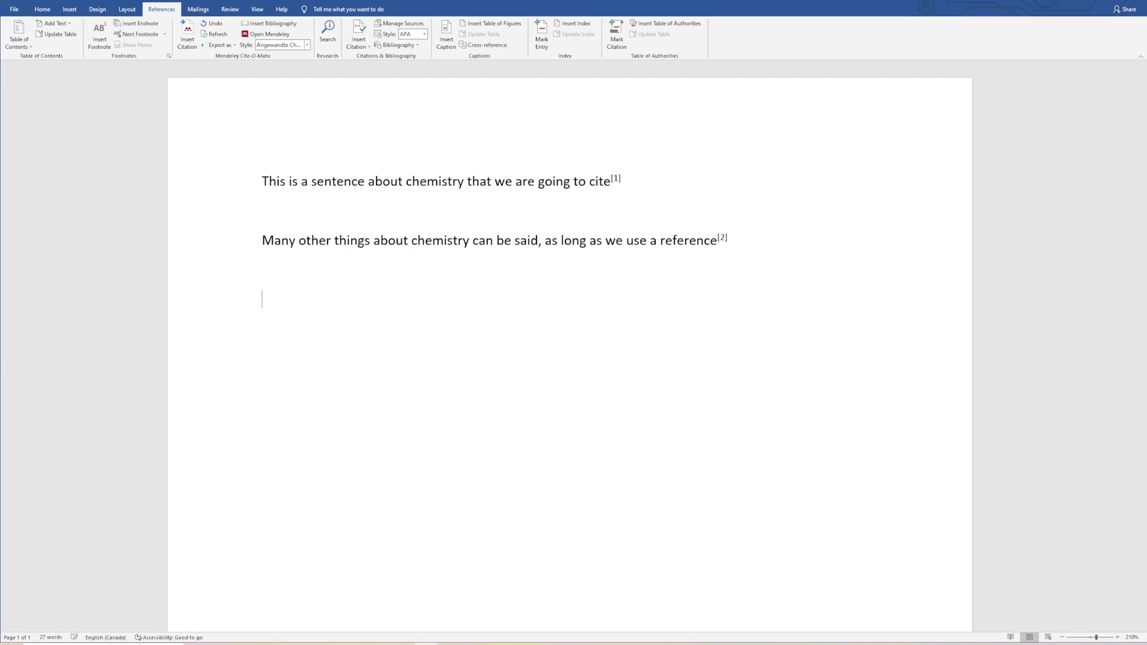
- Insert a bibliography listing references [1] and [2], then show the Mendeley citation style list
click(261, 26)
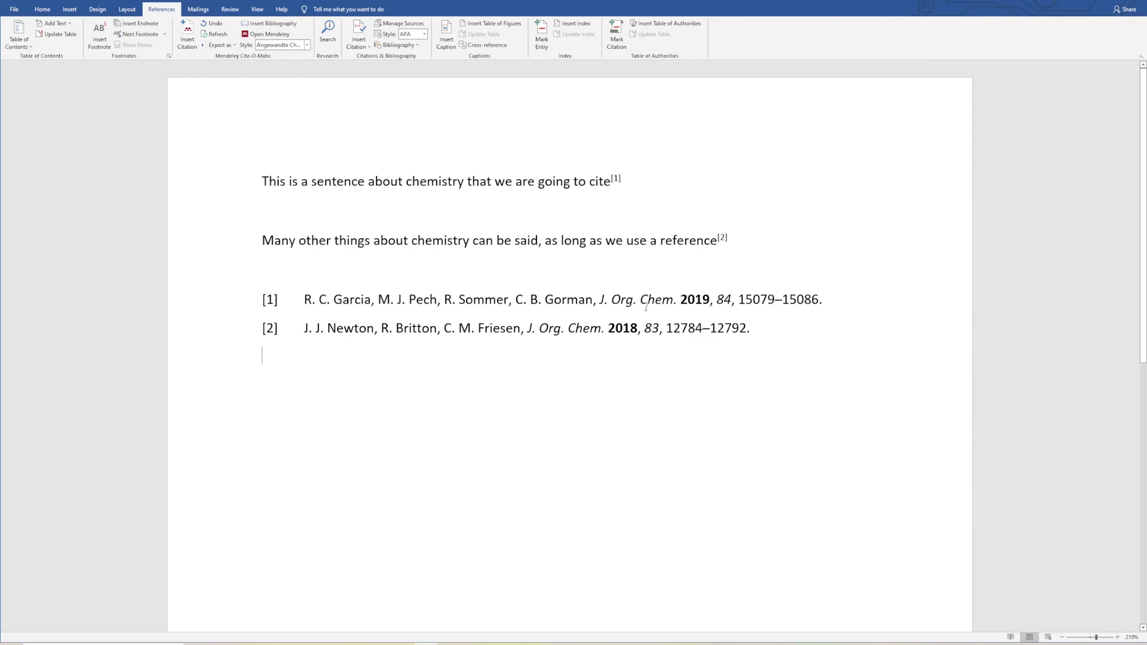
click(295, 47)
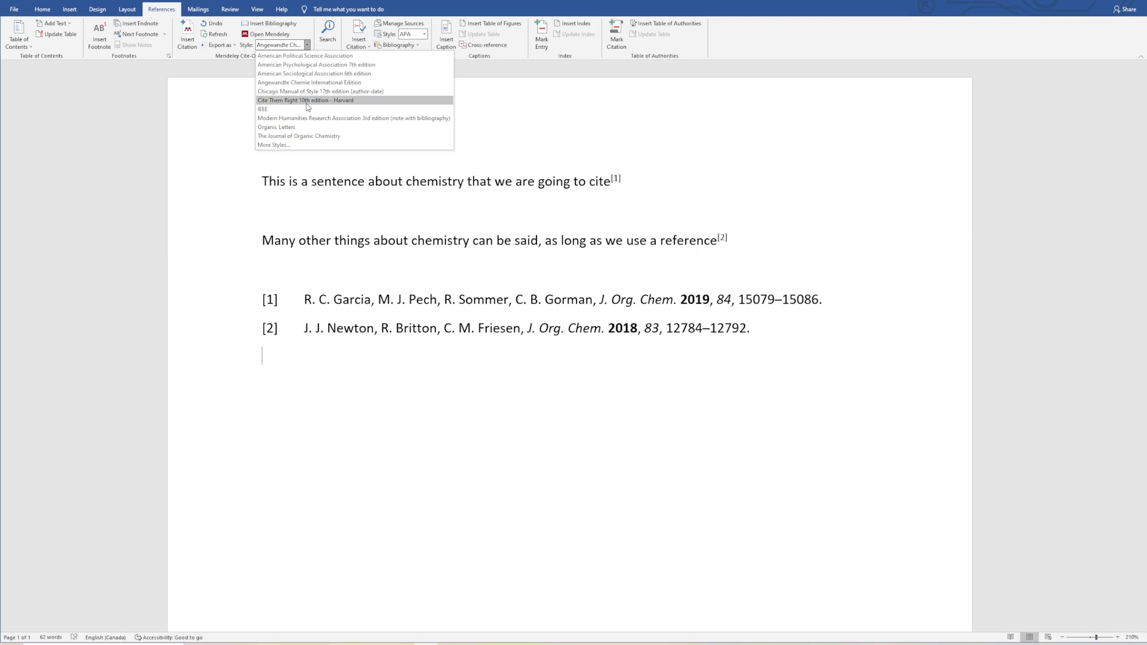
- Try American Political Science Association style, then switch to Chicago 17th edition author-date
click(317, 57)
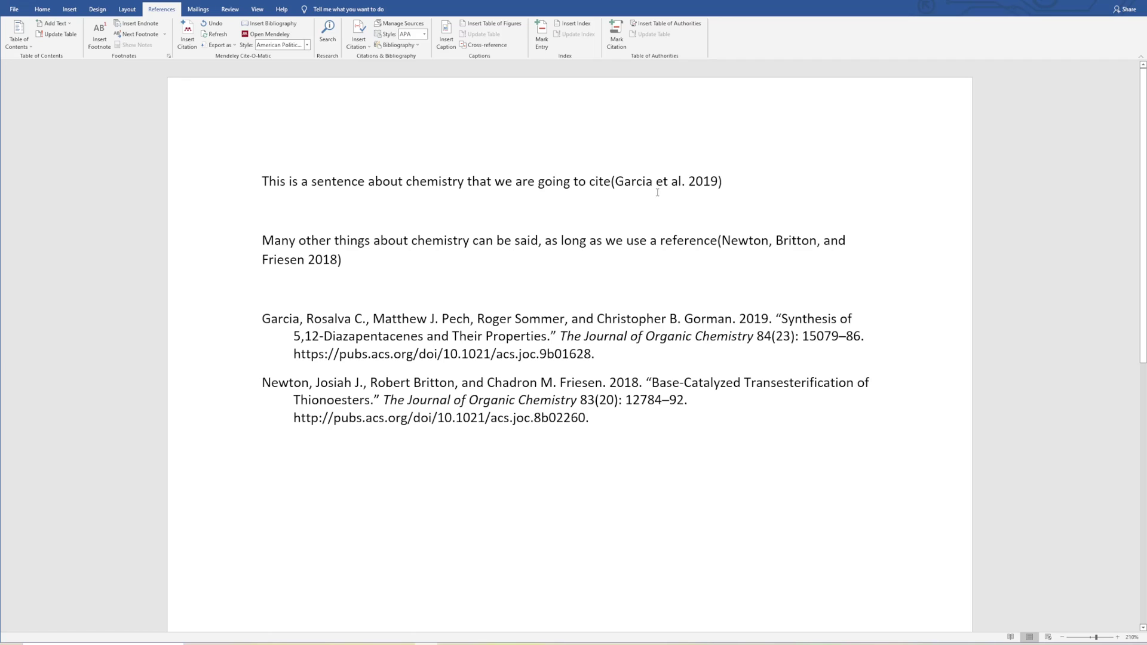
click(612, 181)
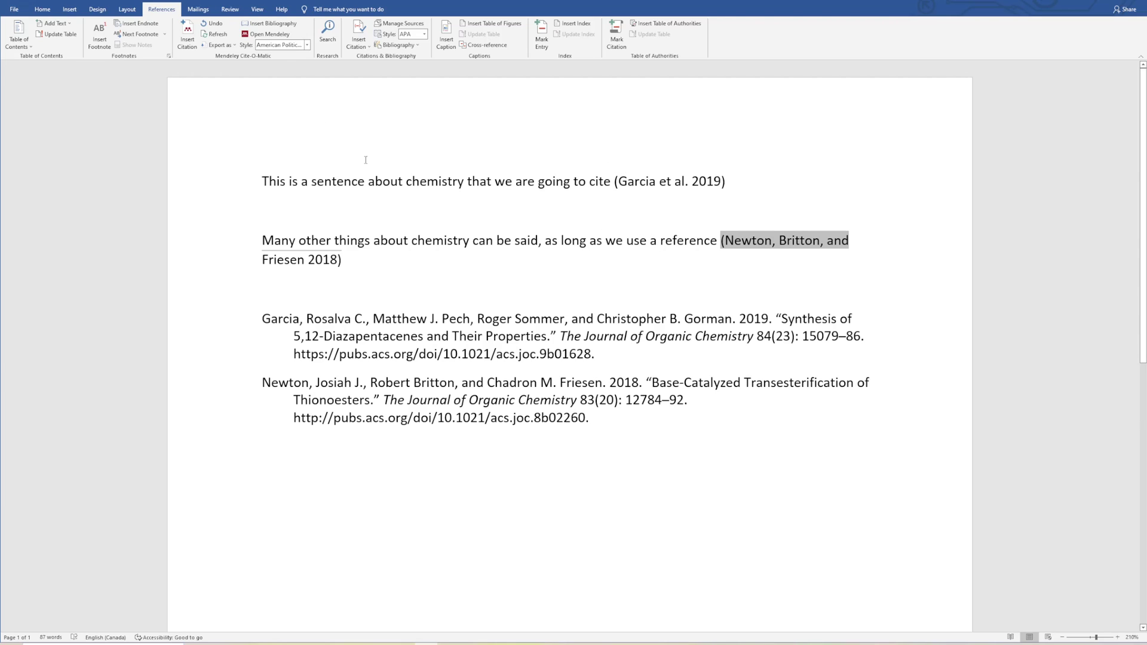
click(307, 45)
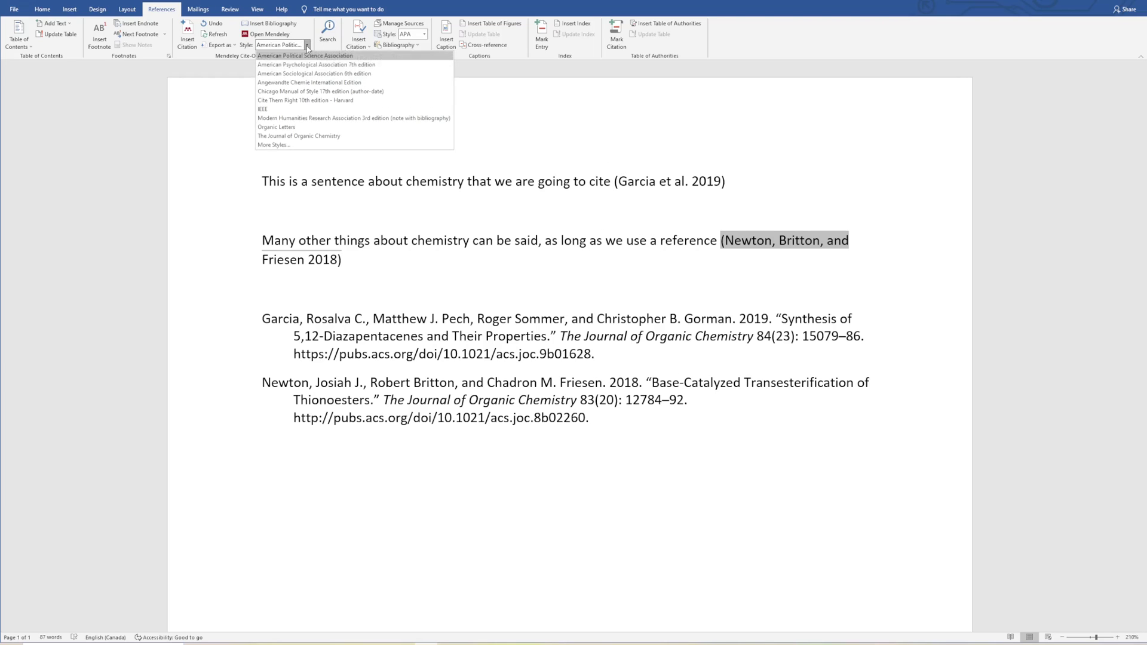
click(311, 91)
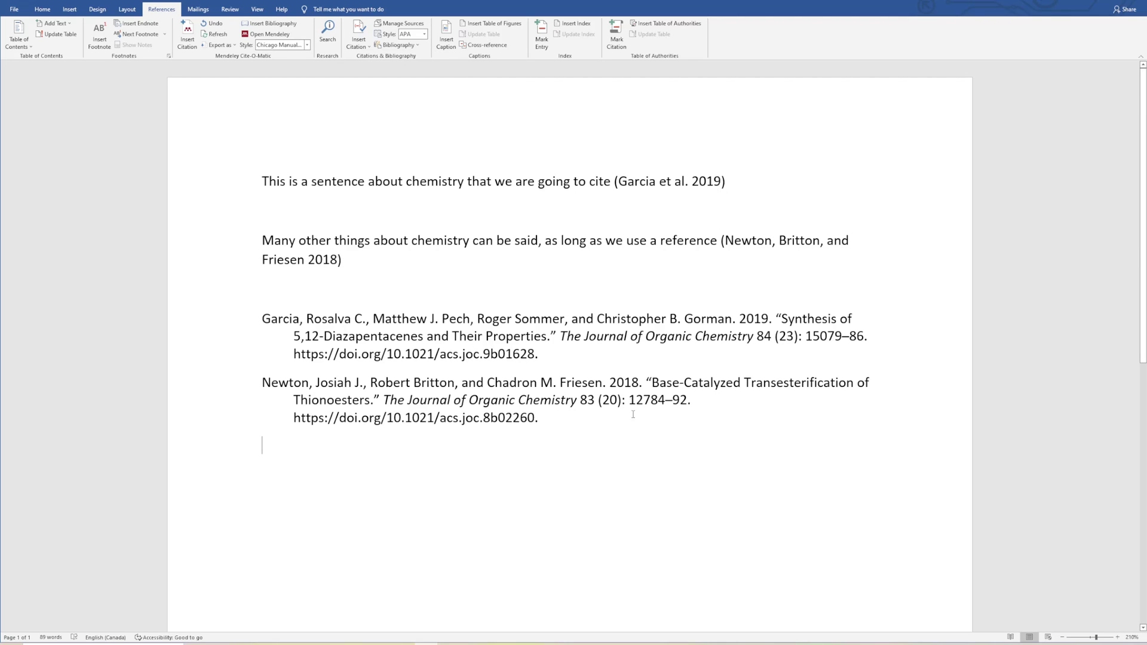
click(307, 45)
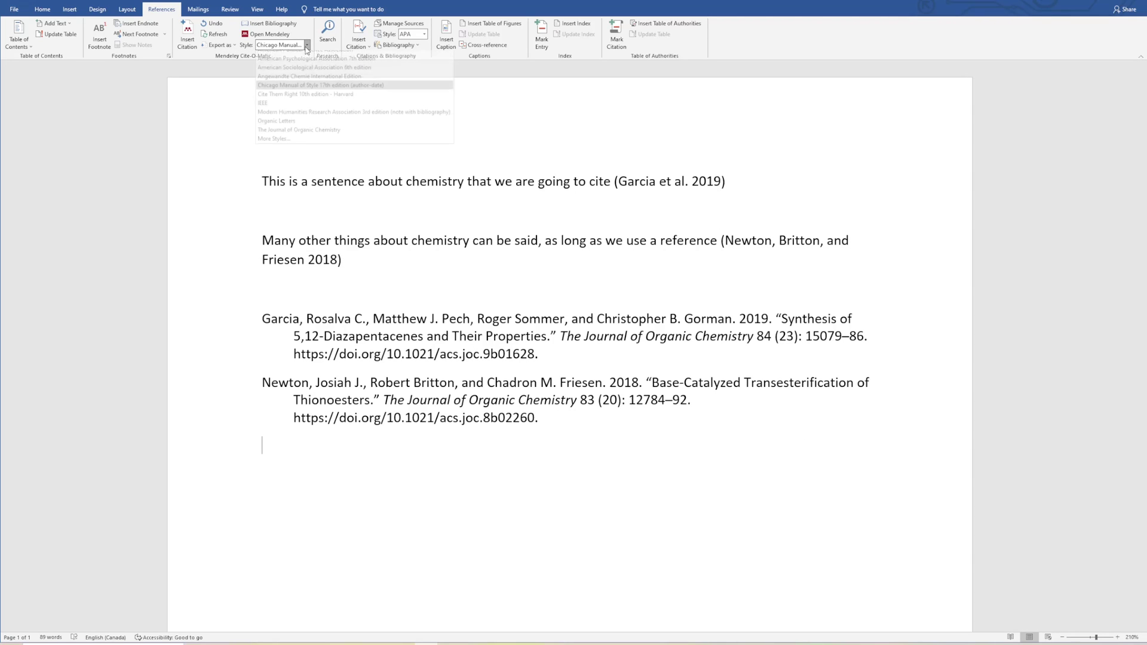
- Search 'organomet' in Get More Styles and install Organometallics and Journal of Organometallic Chemistry
click(285, 145)
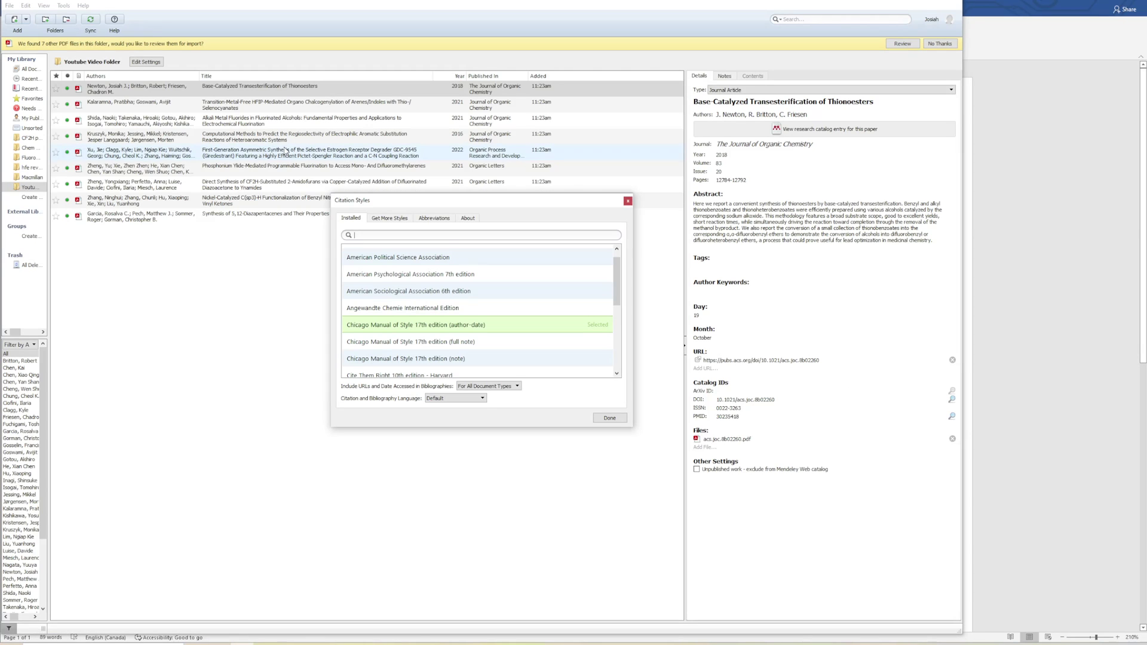
click(389, 219)
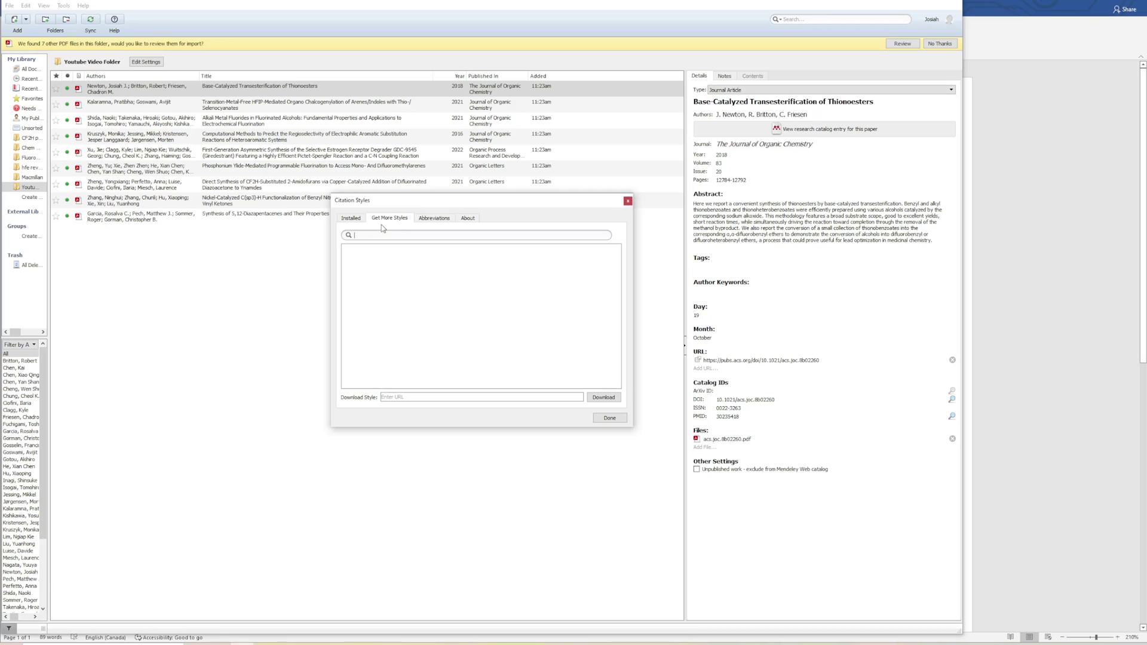
text(orga)
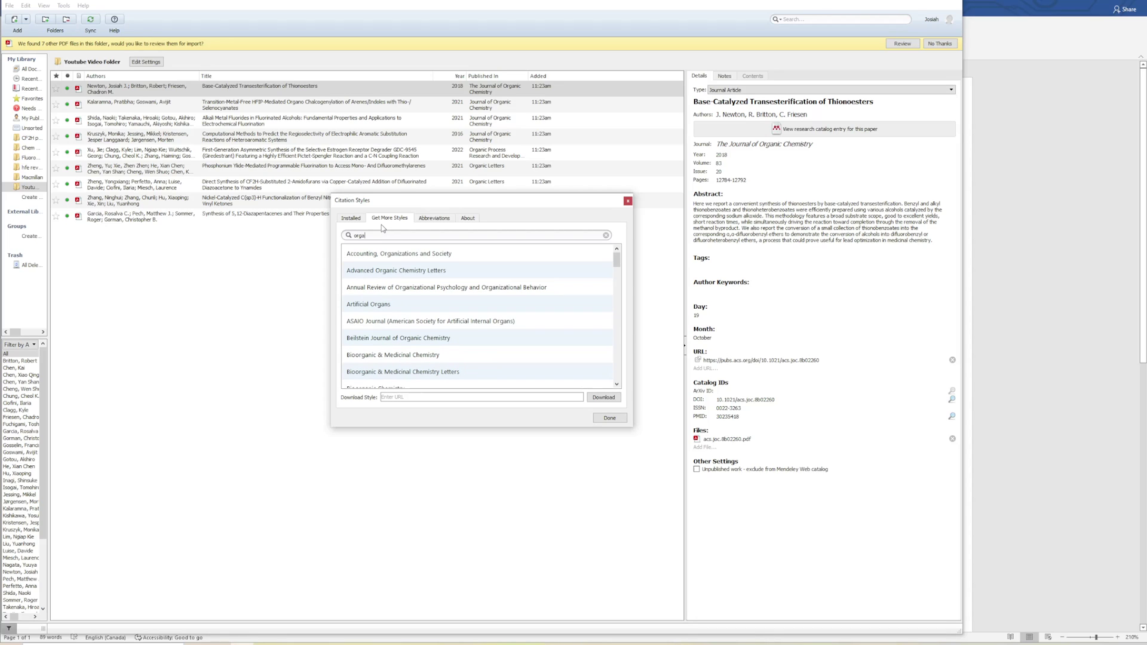
text(nometall)
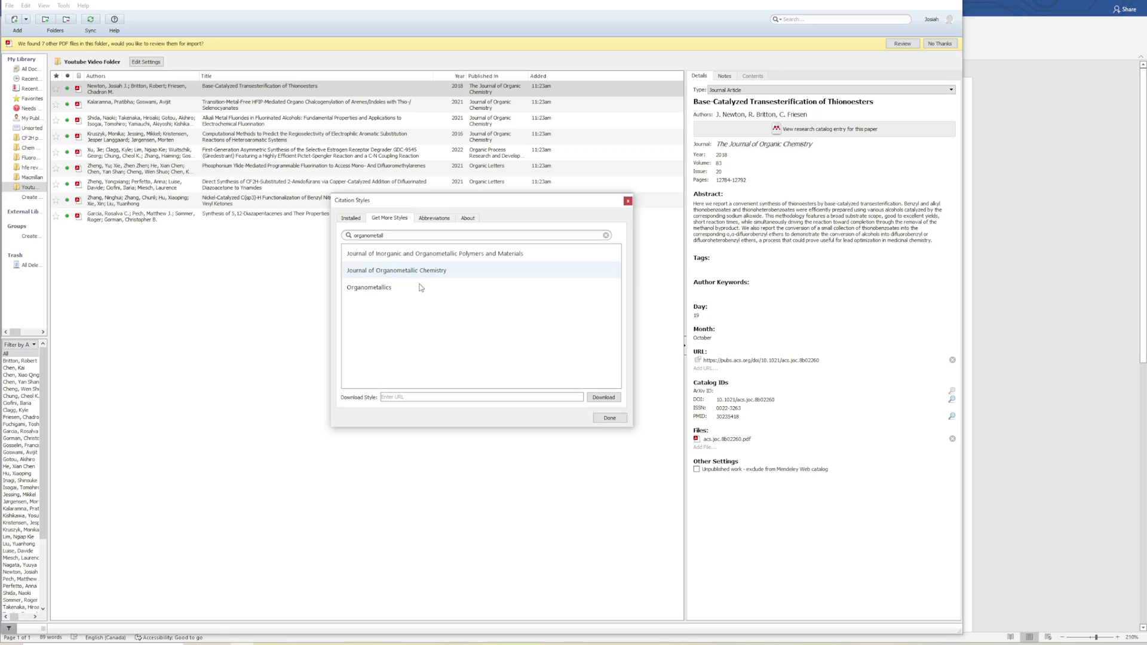
click(399, 292)
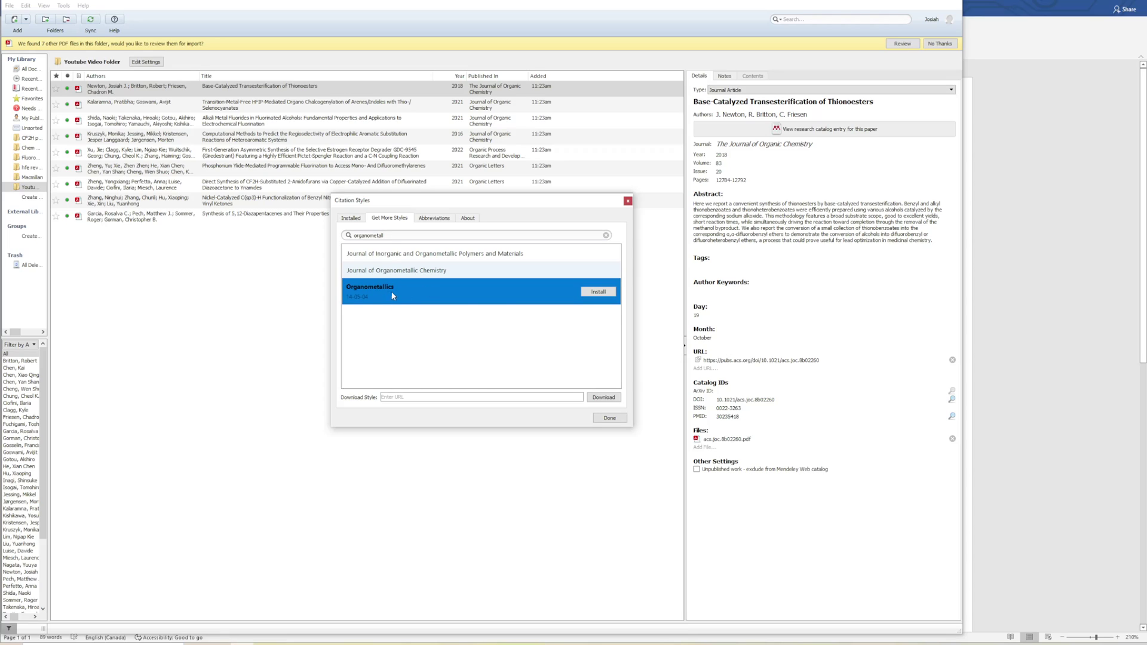
click(598, 292)
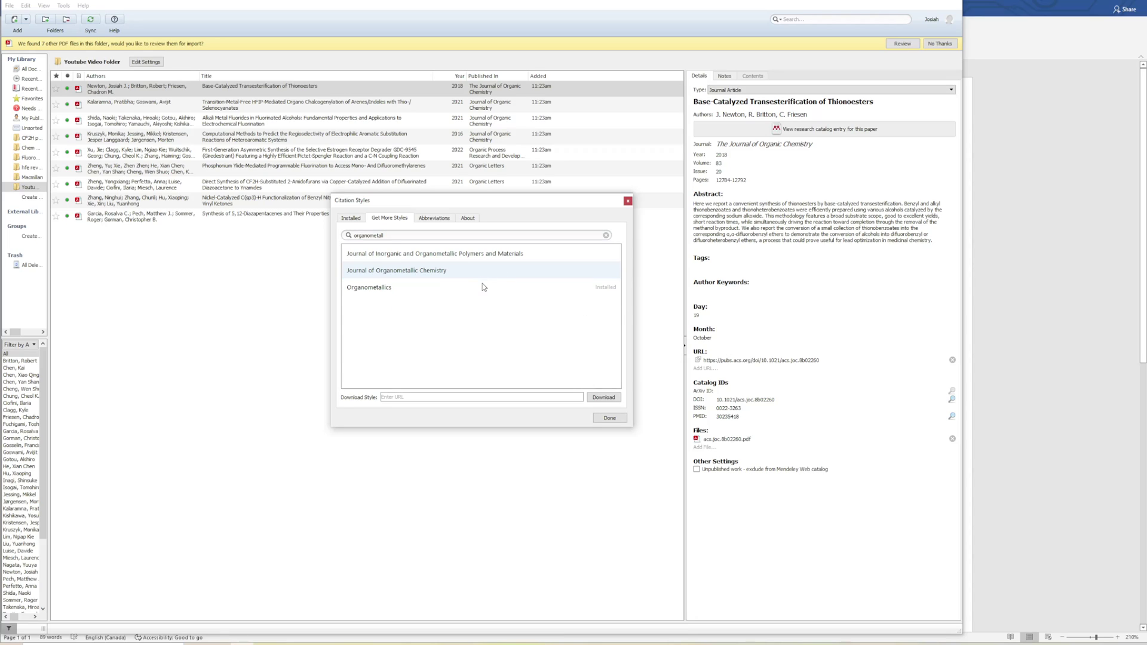
click(391, 271)
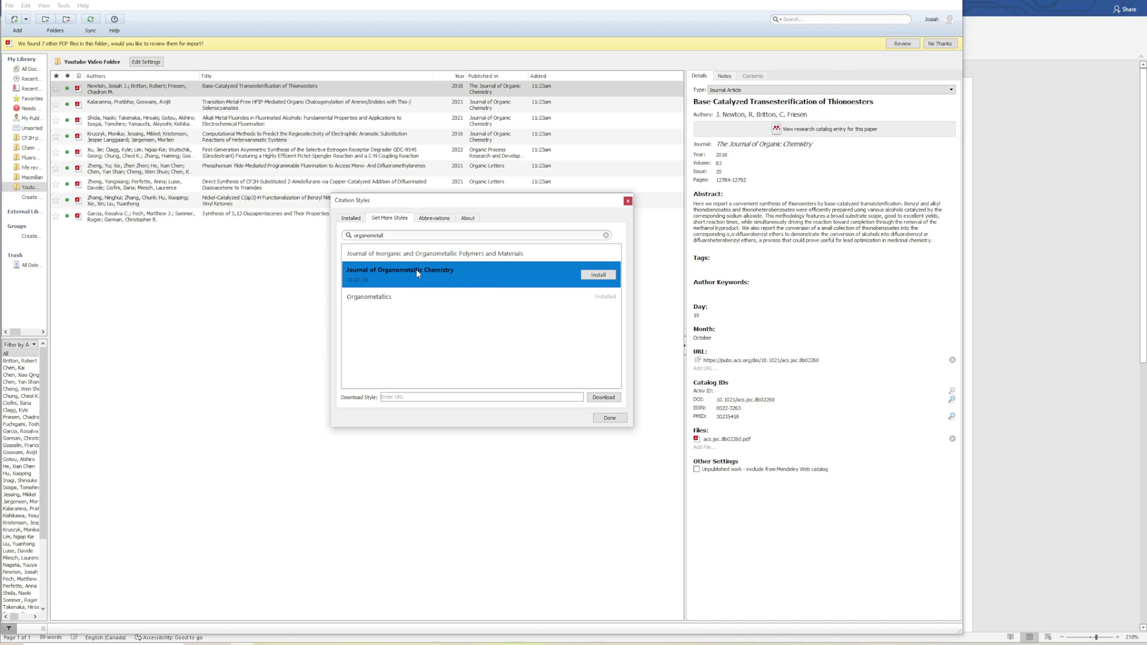
click(584, 277)
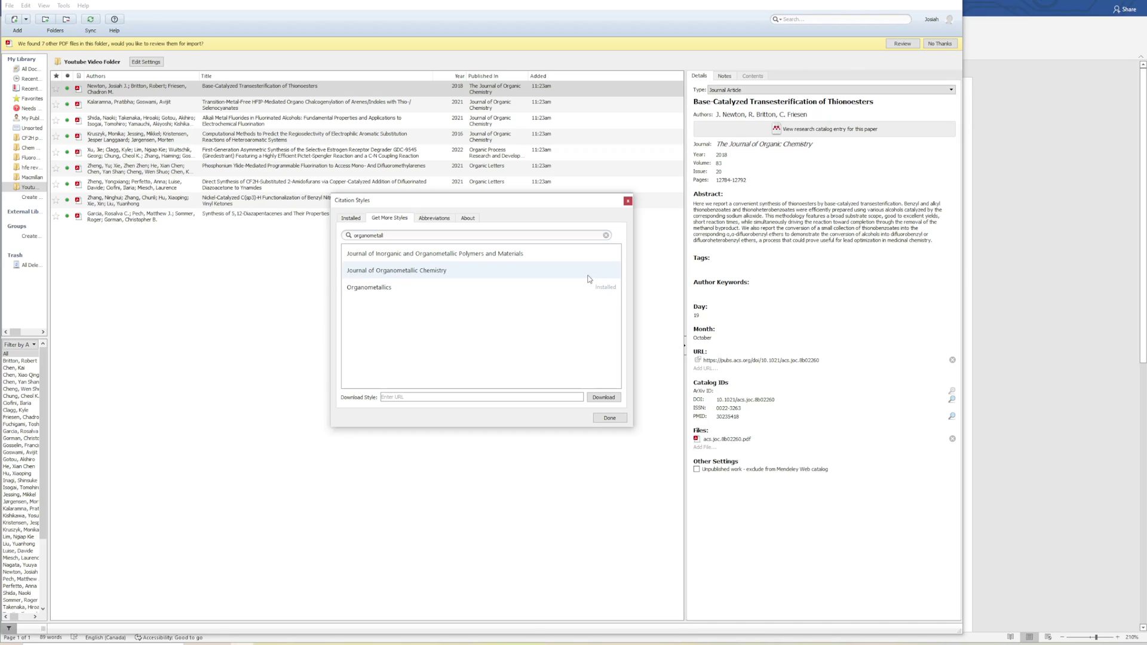
- Filter installed styles by 'org' and apply Organometallics to the document's citations and bibliography
click(610, 418)
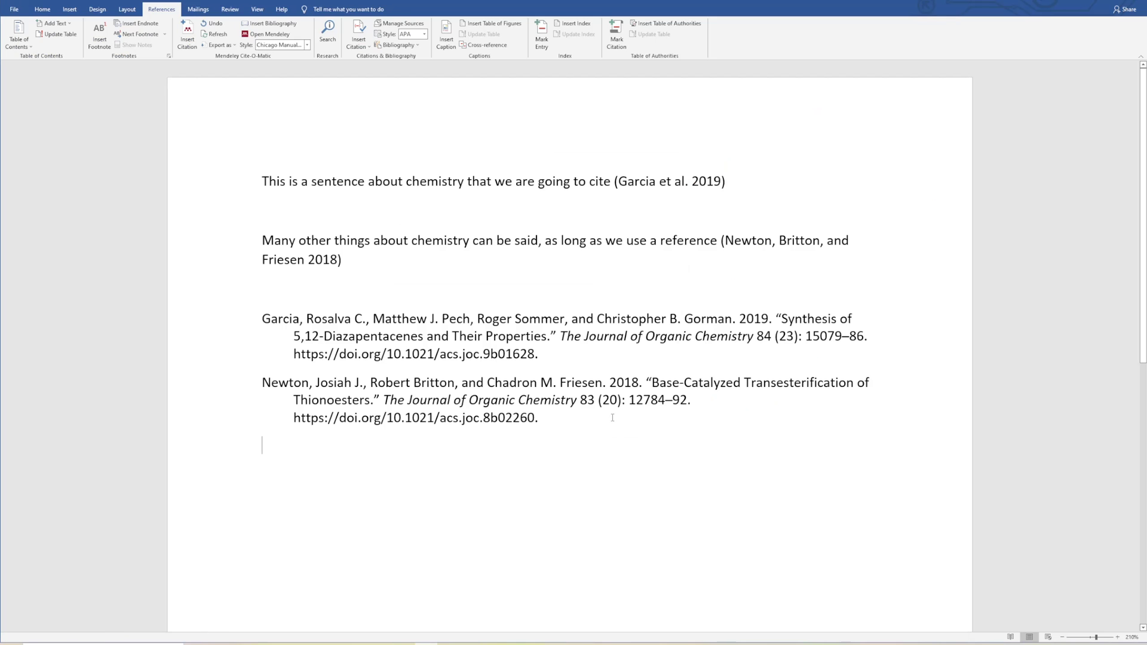
click(306, 45)
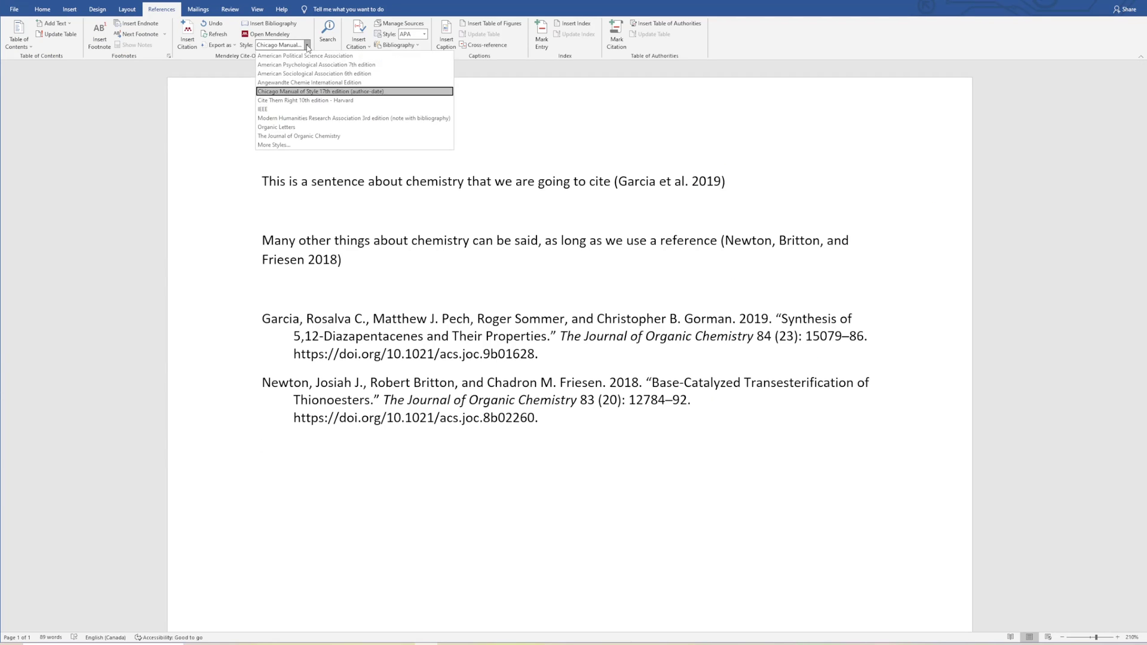
click(289, 146)
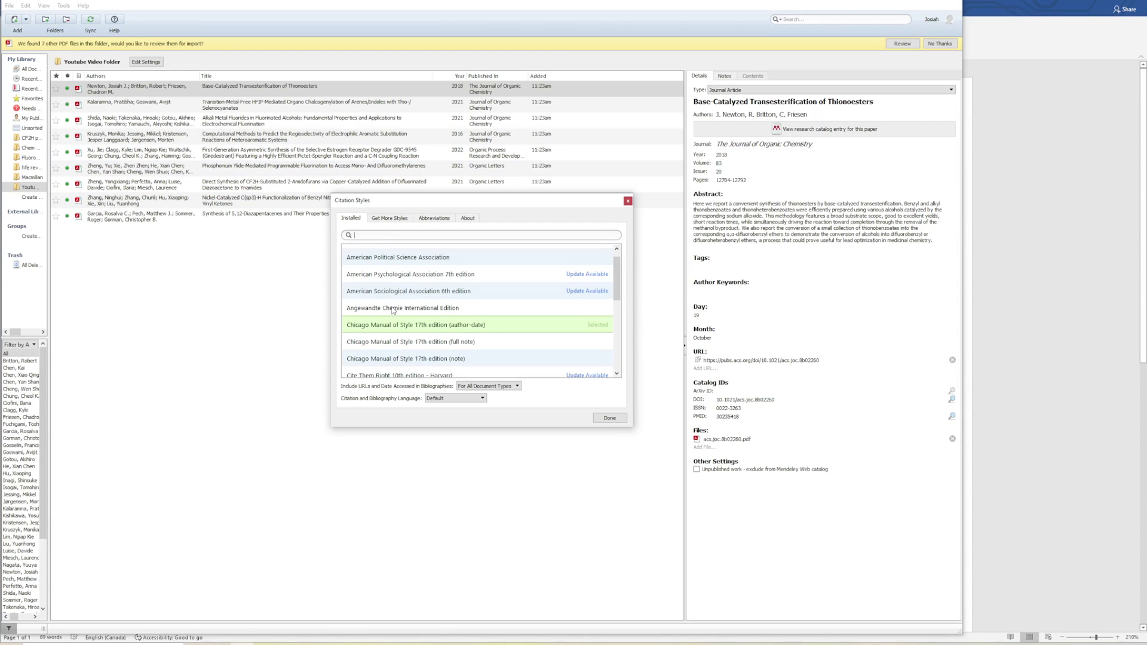
text(org)
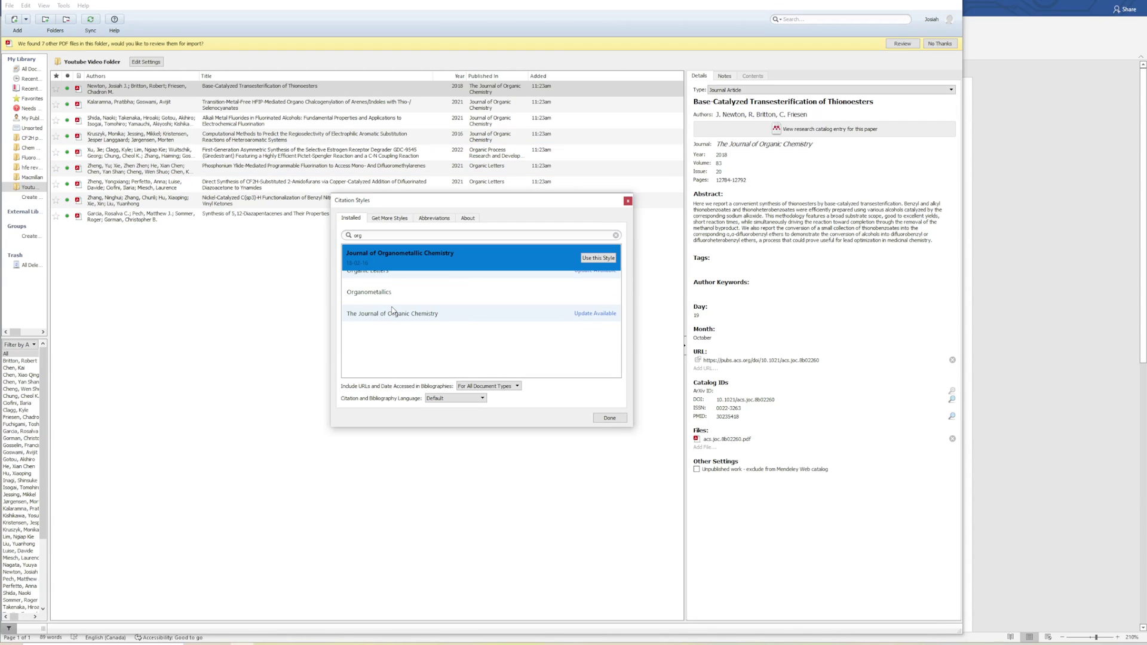
click(598, 258)
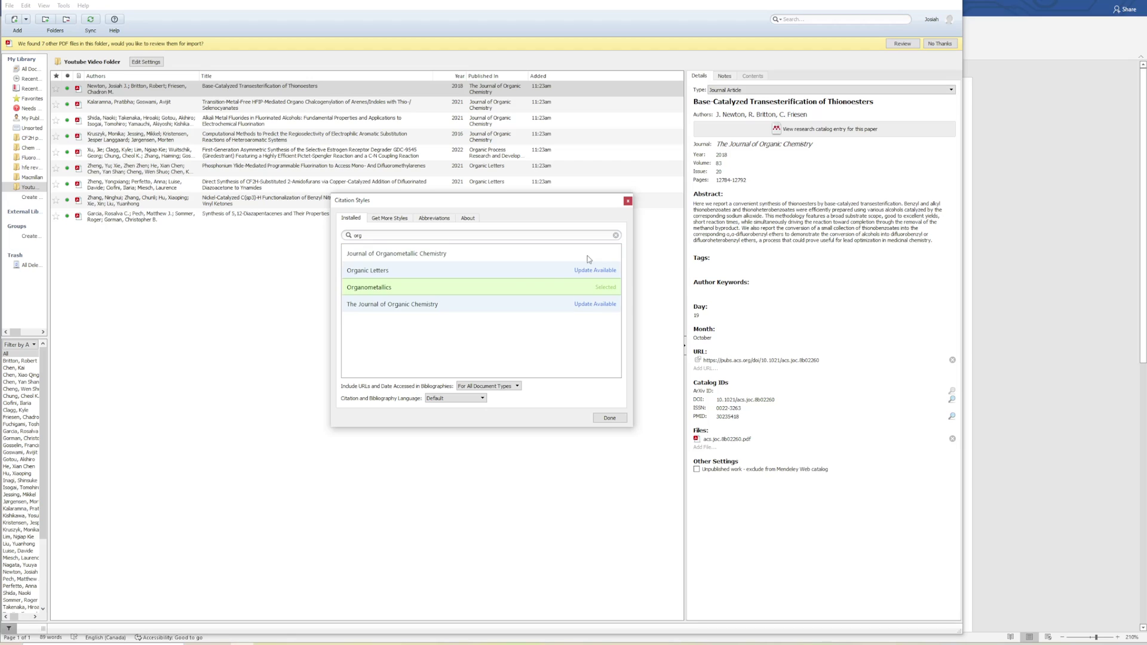
click(605, 419)
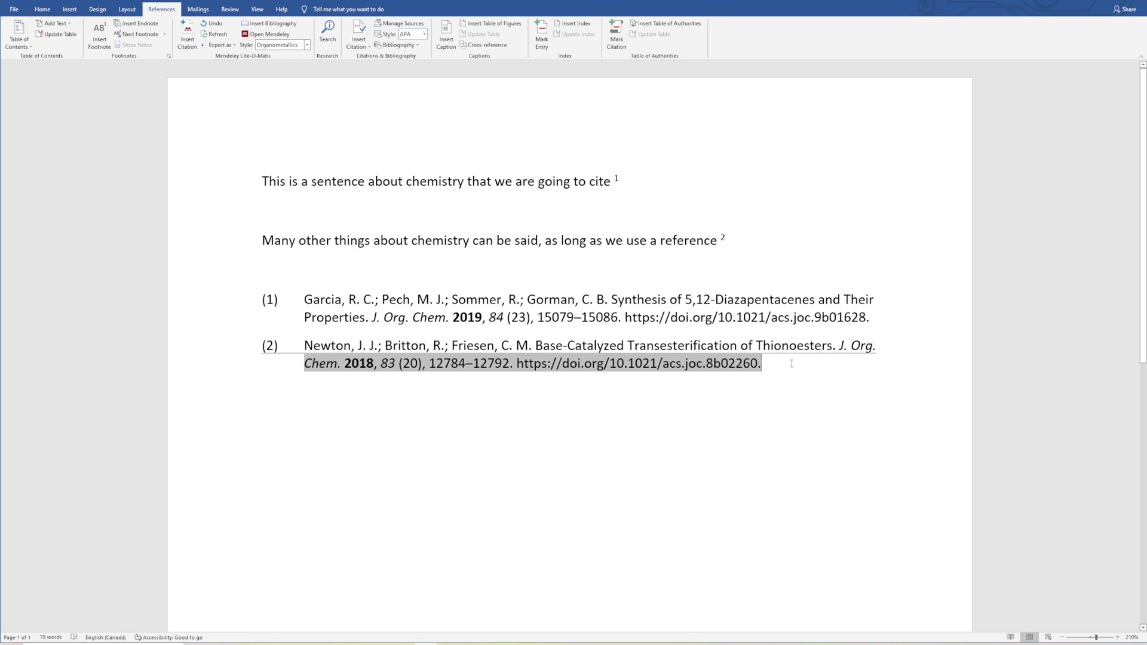
click(724, 253)
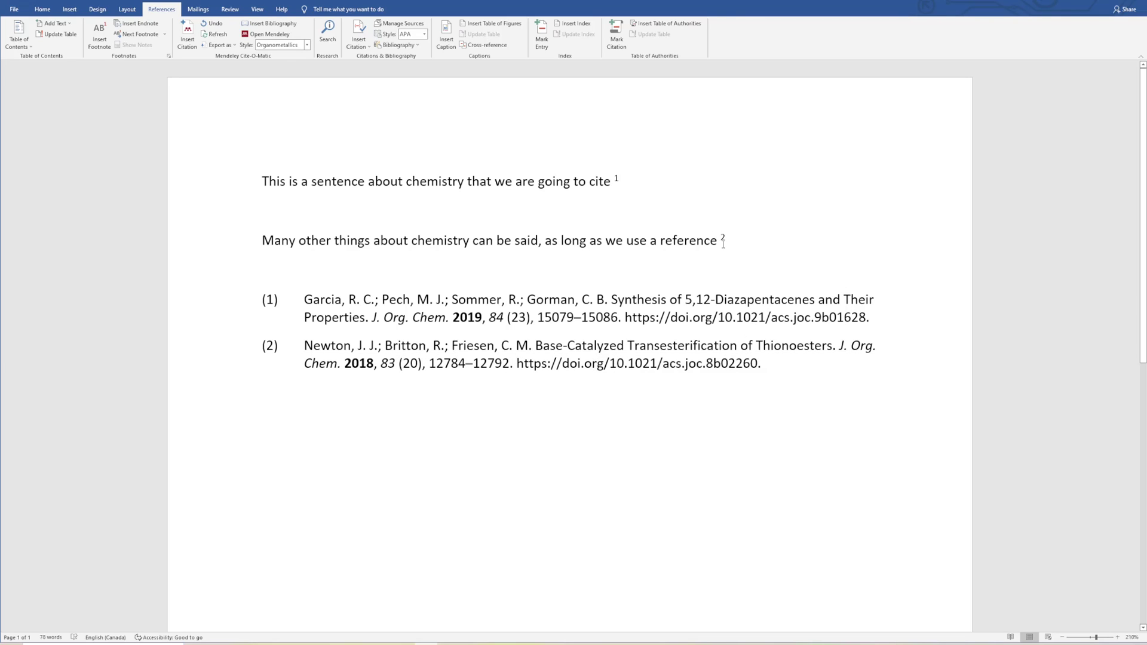